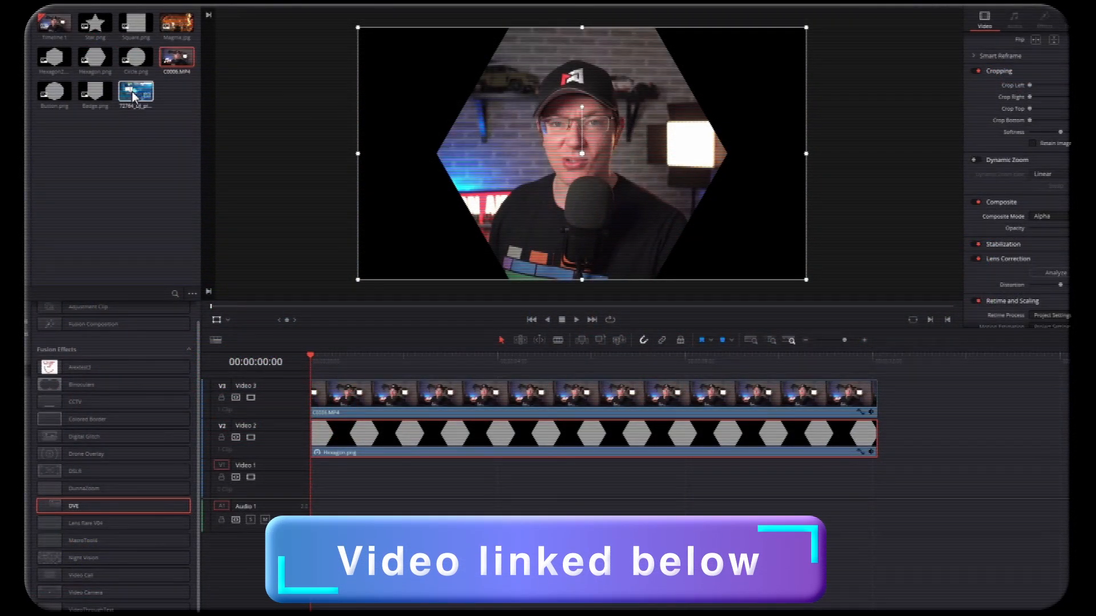
Step: Place the DJ festival clip on Video 1 beneath the hexagon mask and scrub the timeline to preview the composite
drag(134, 96, 314, 480)
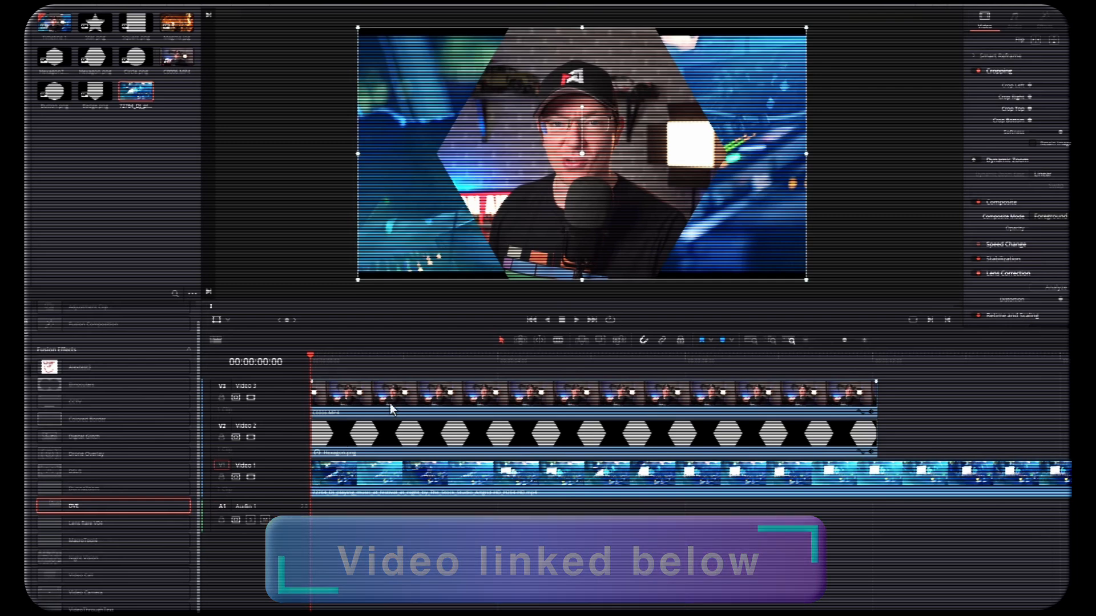
drag(489, 369, 435, 362)
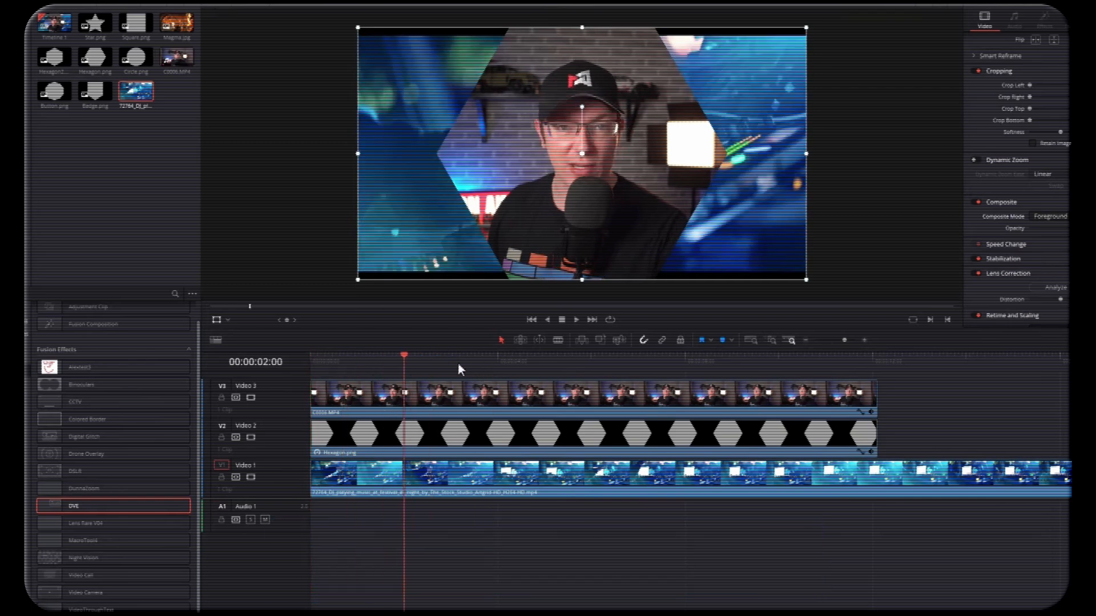
drag(435, 363, 557, 362)
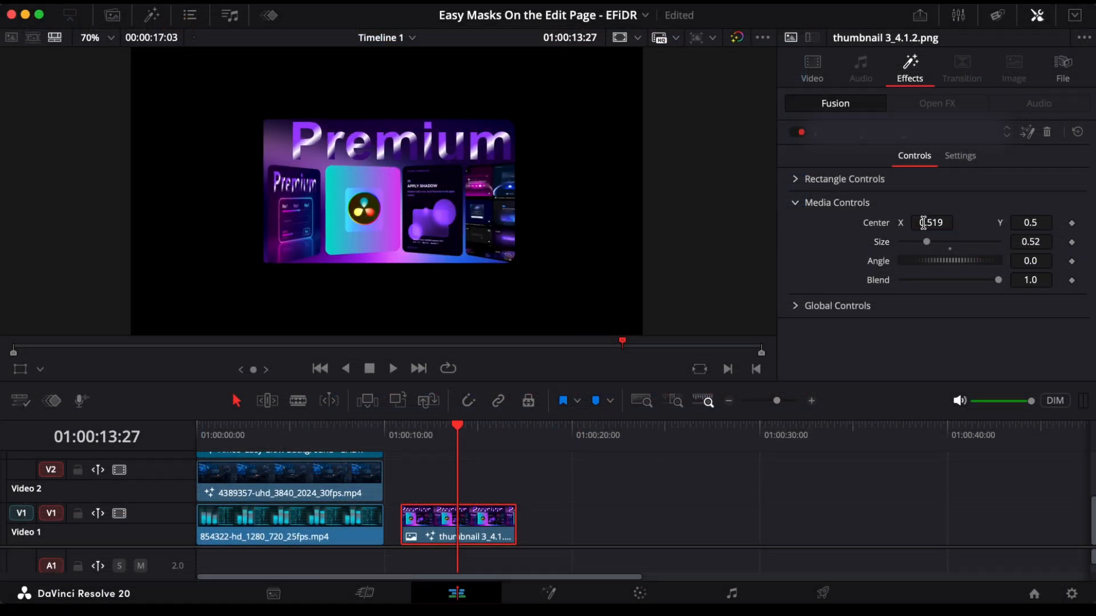
Step: Try offsetting the masked thumbnail with the Global Controls center at X 0.717, Y 0.582, inspect Motion Blur, and reset the center
drag(923, 223, 884, 230)
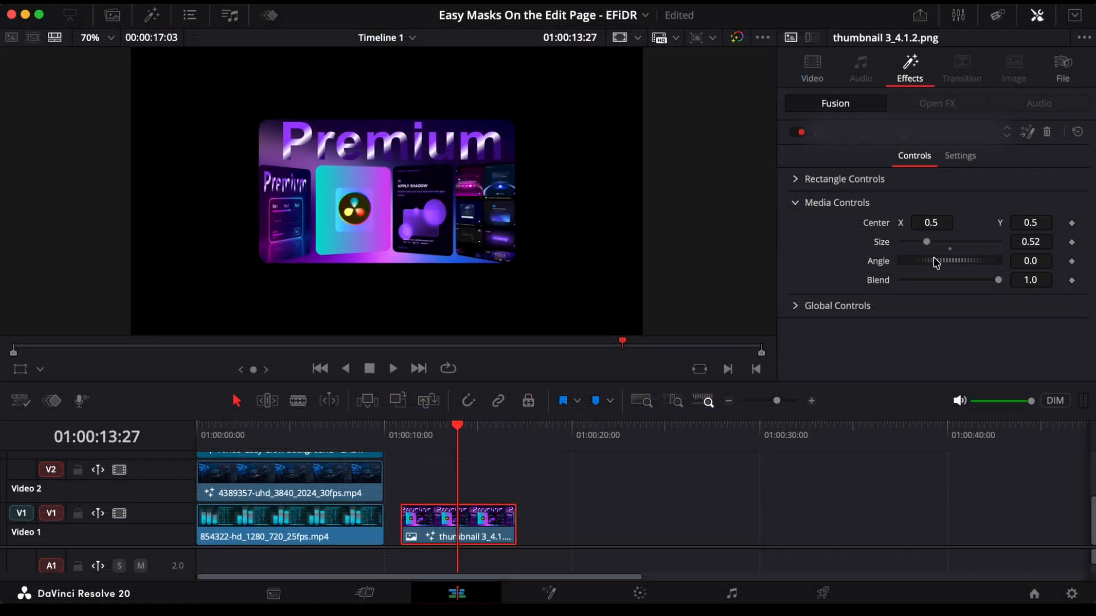
click(795, 306)
click(795, 202)
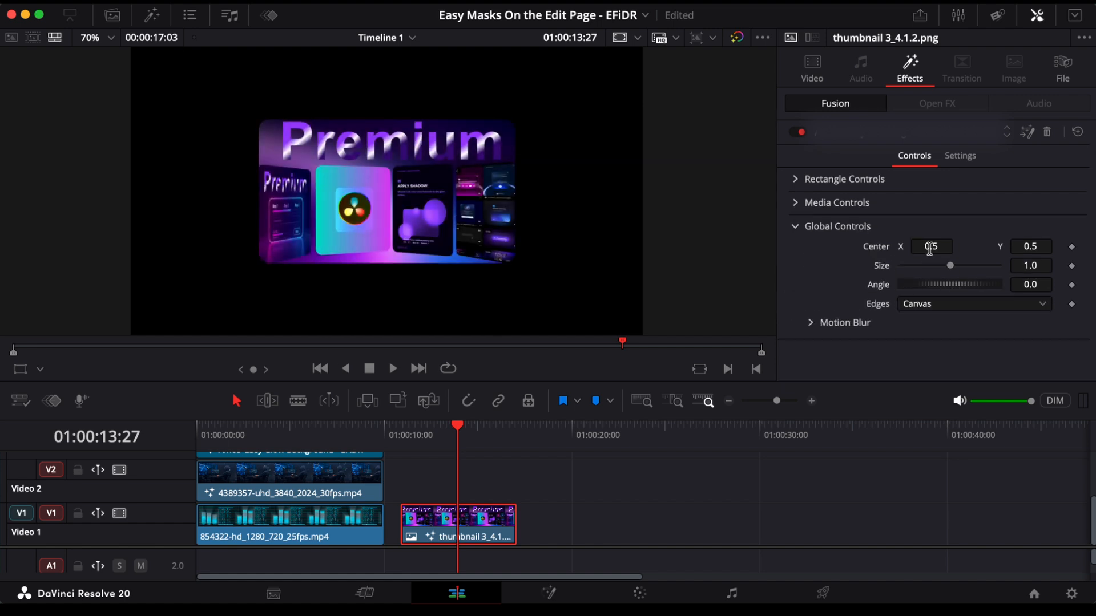
drag(924, 245, 1076, 247)
click(811, 322)
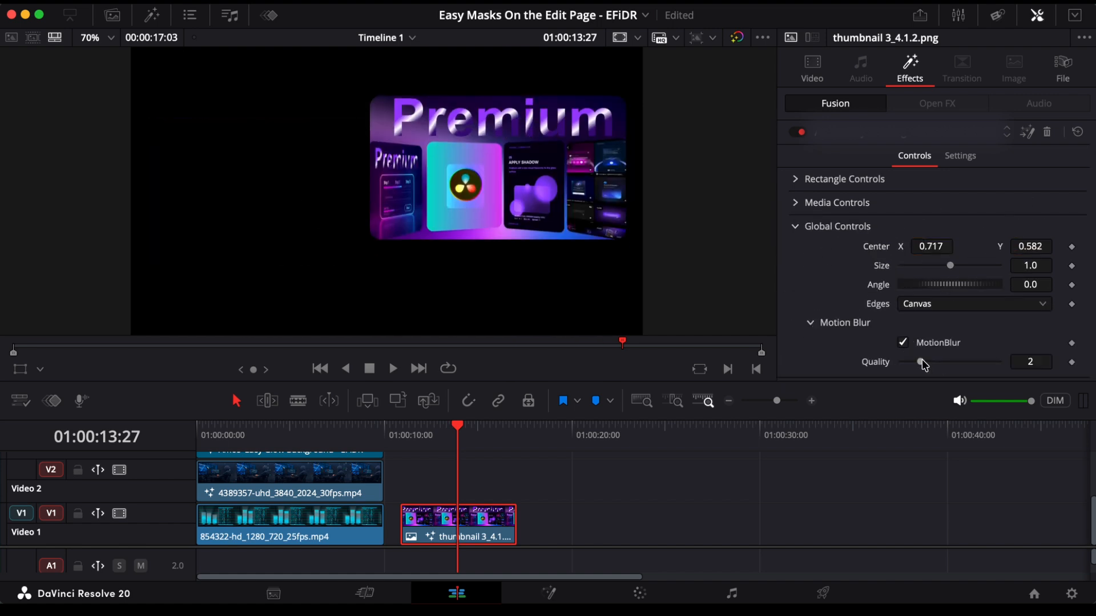
double_click(879, 247)
click(796, 229)
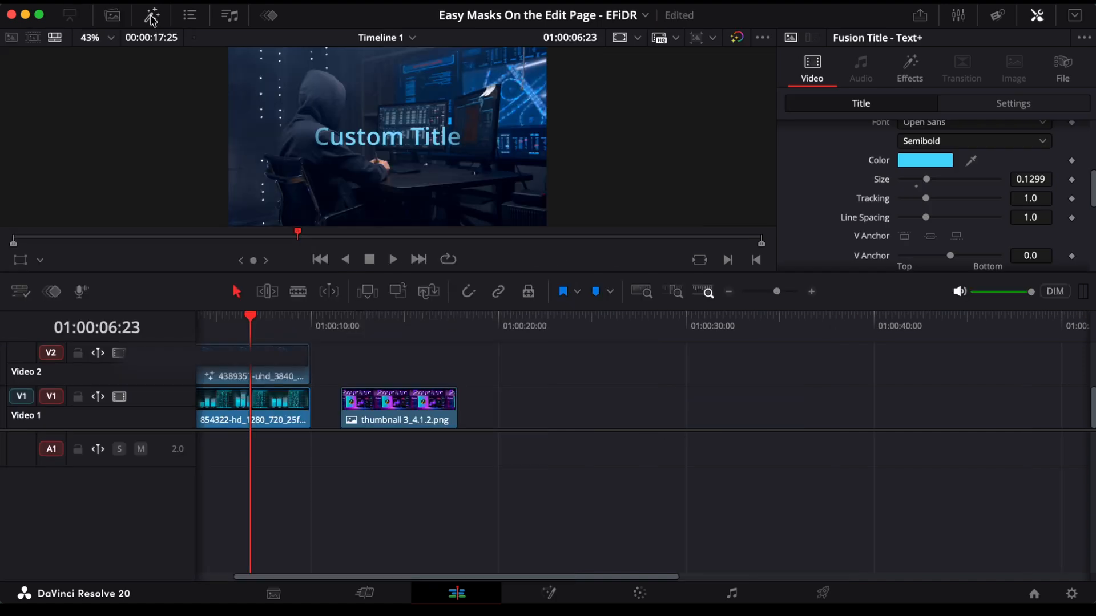
Step: Apply the rectangle mask Fusion effect to the thumbnail 3_4.1.2.png clip on Video 1
click(400, 408)
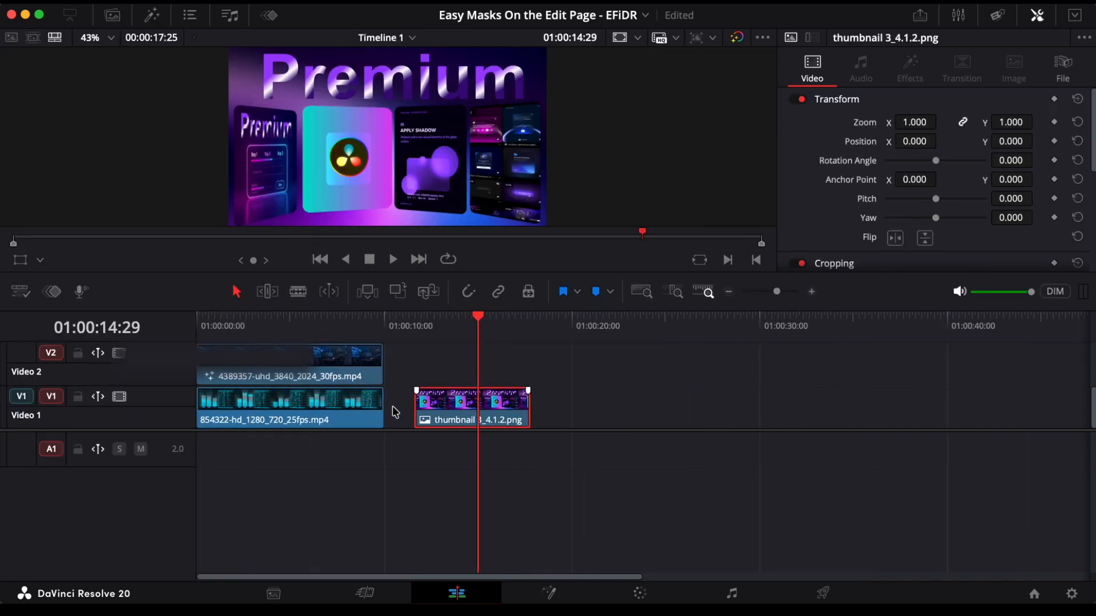
click(151, 15)
click(43, 161)
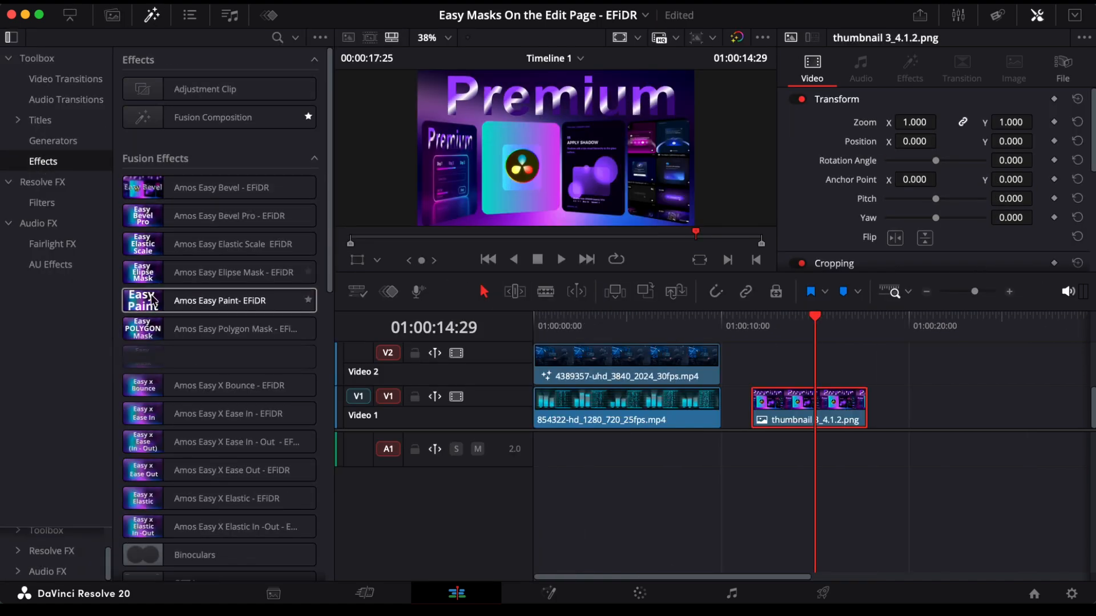
click(135, 356)
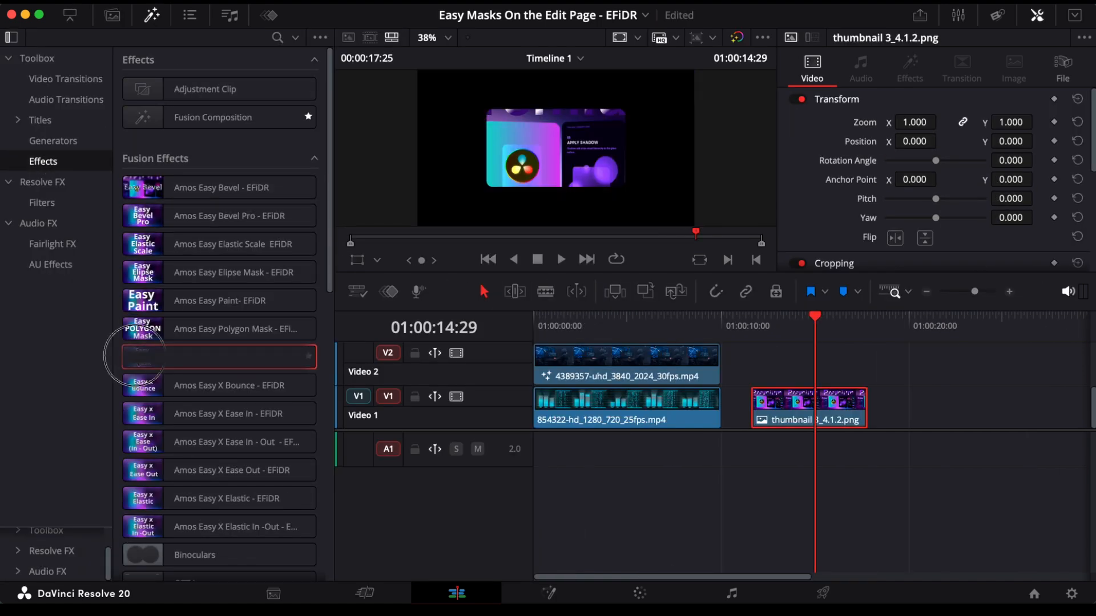
drag(135, 356, 770, 407)
click(152, 16)
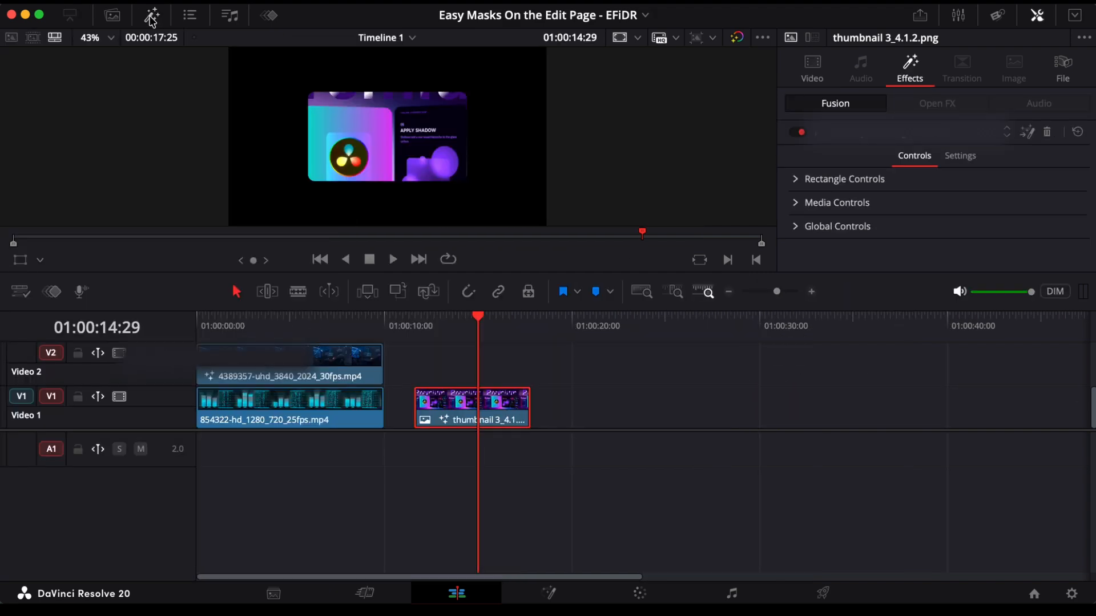
Step: Enlarge the viewer area and delete the masked thumbnail clip from Video 1
drag(538, 310, 542, 407)
drag(406, 474, 409, 555)
drag(516, 369, 522, 419)
key(BackSpace)
Step: Add thumbnail 3_4.1.2.png from the Premium BGS bin to Video 1 after the existing clips and apply the rectangle mask effect
click(112, 15)
click(147, 428)
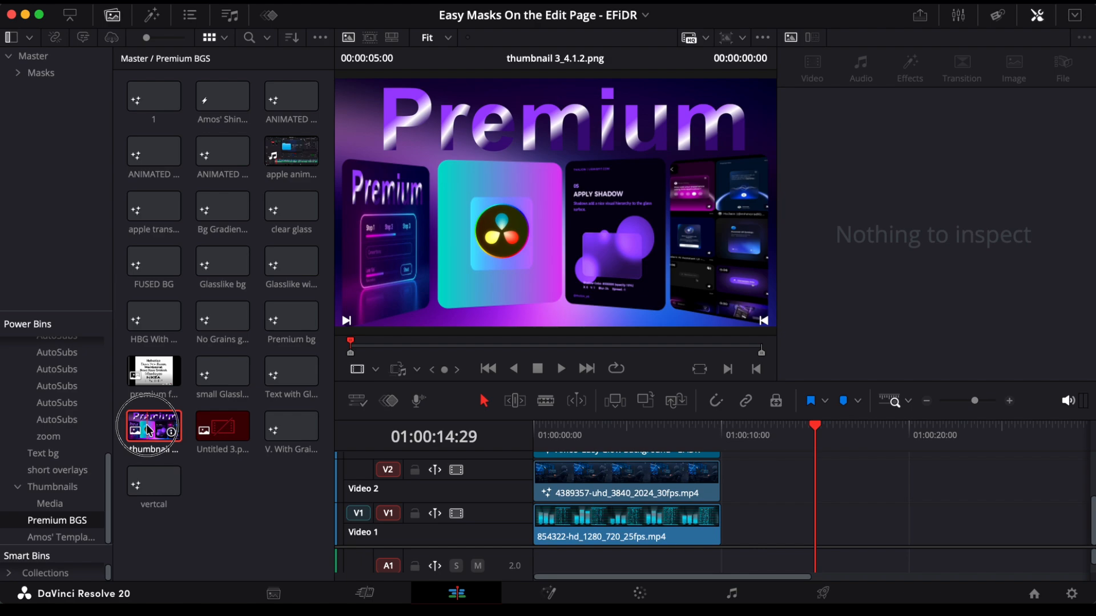
drag(147, 428, 742, 520)
click(113, 15)
click(151, 15)
drag(143, 357, 769, 521)
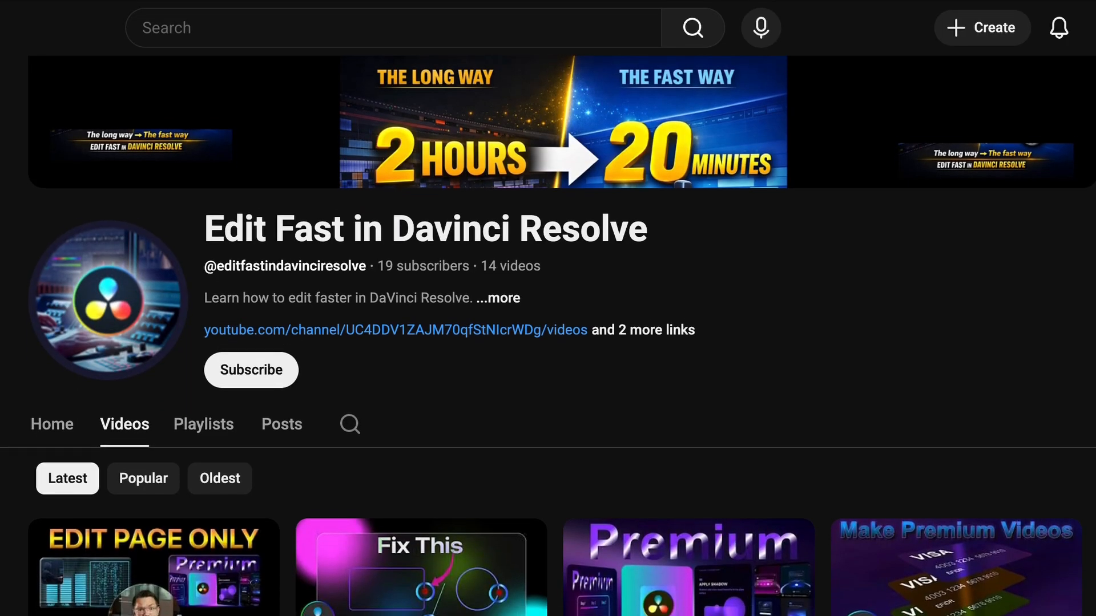
Step: Switch to YouTube and look through the latest videos of the Edit Fast in Davinci Resolve channel
scroll(548, 336, down, 2)
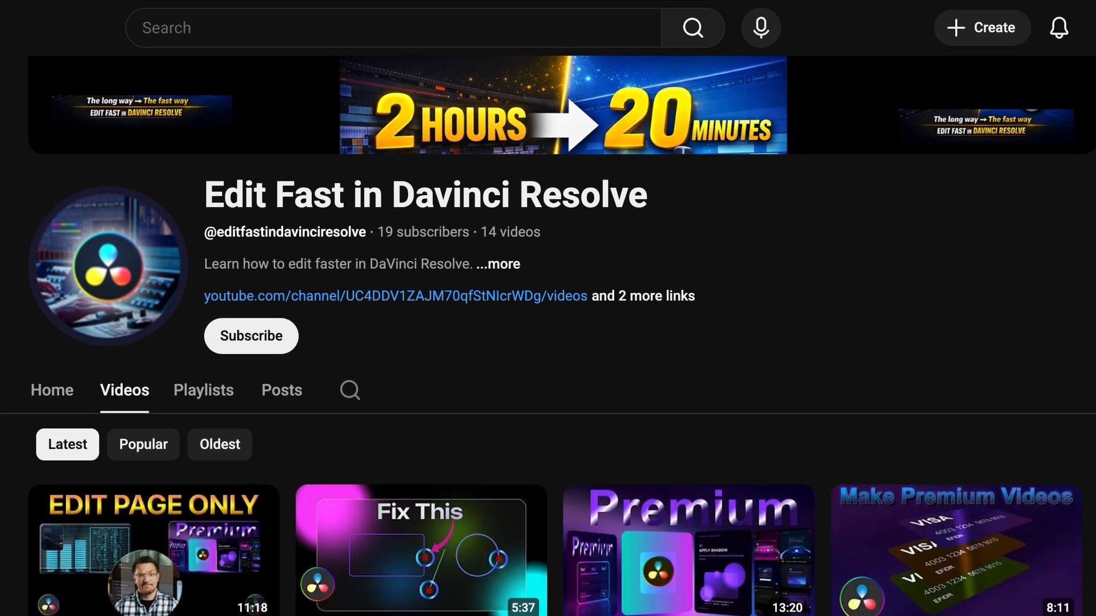
scroll(548, 337, down, 2)
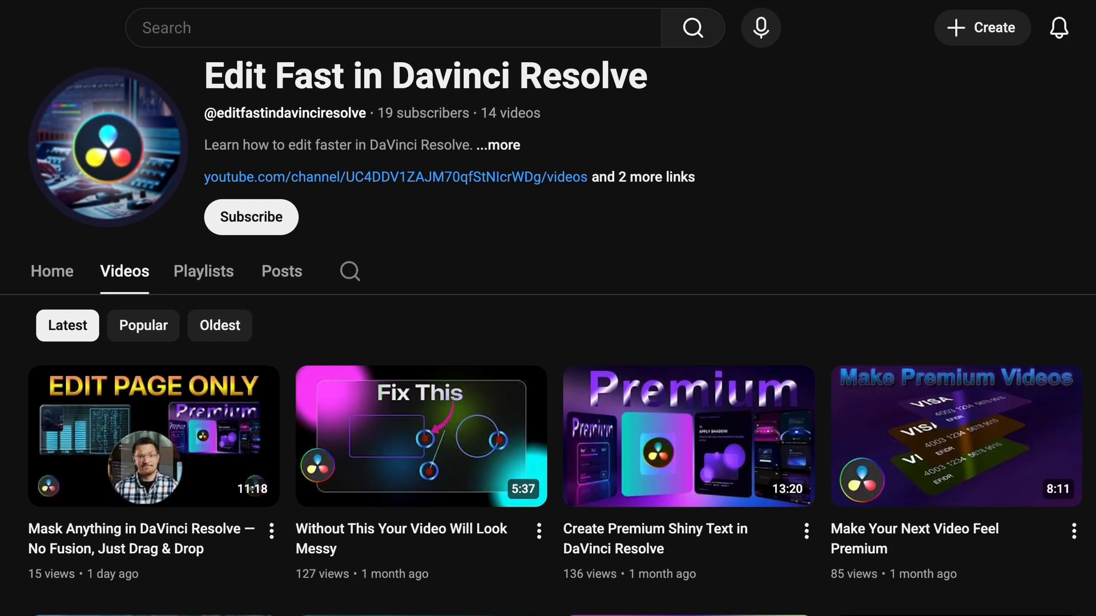
scroll(548, 337, down, 2)
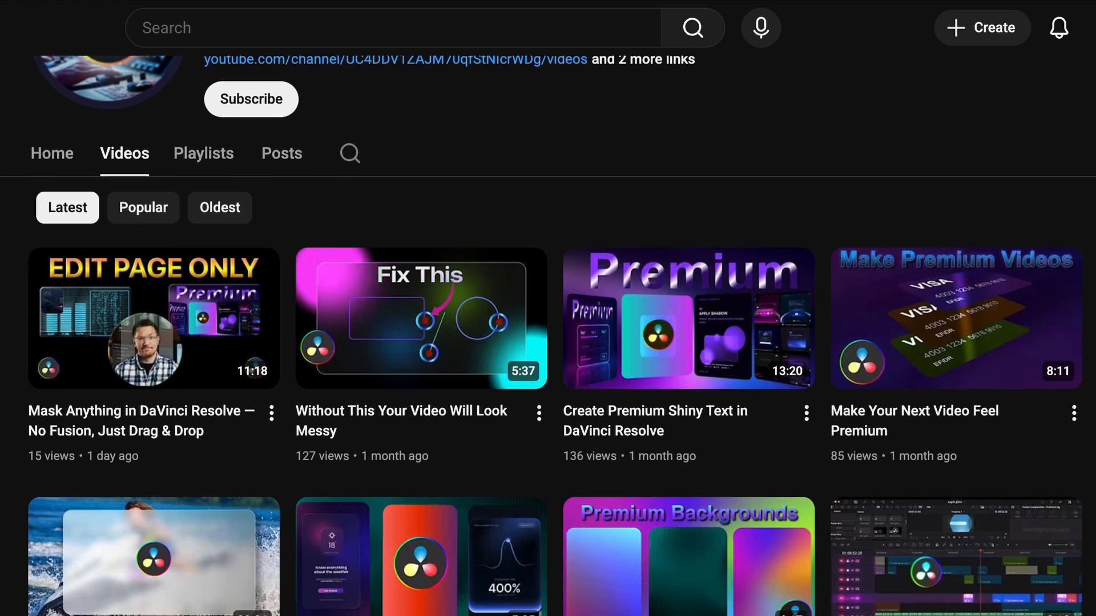
scroll(548, 337, down, 1)
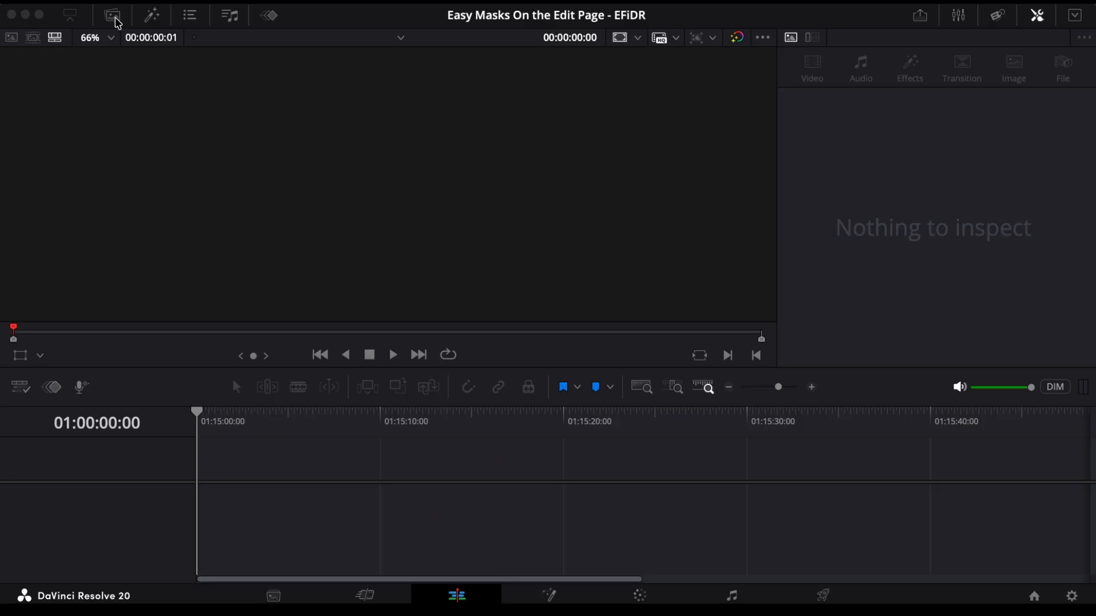
Step: In DaVinci Resolve, stack 4389357-uhd_3840_2024_30fps.mp4 on Video 2 above 854322-hd_1280_720_25fps.mp4 on Video 1, both at the timeline start
click(116, 20)
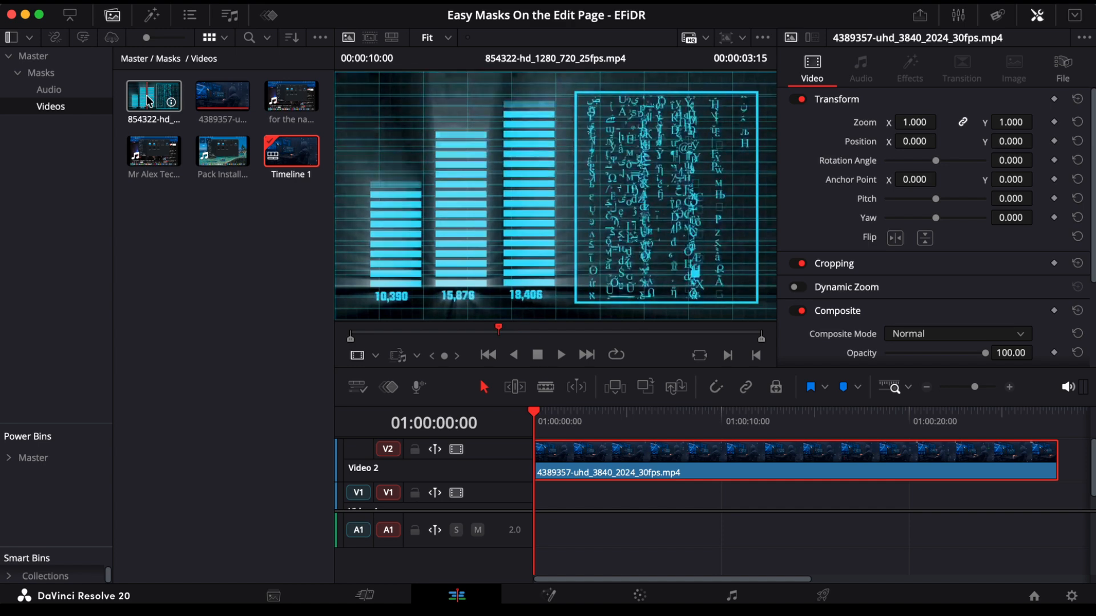
click(150, 102)
drag(149, 101, 534, 502)
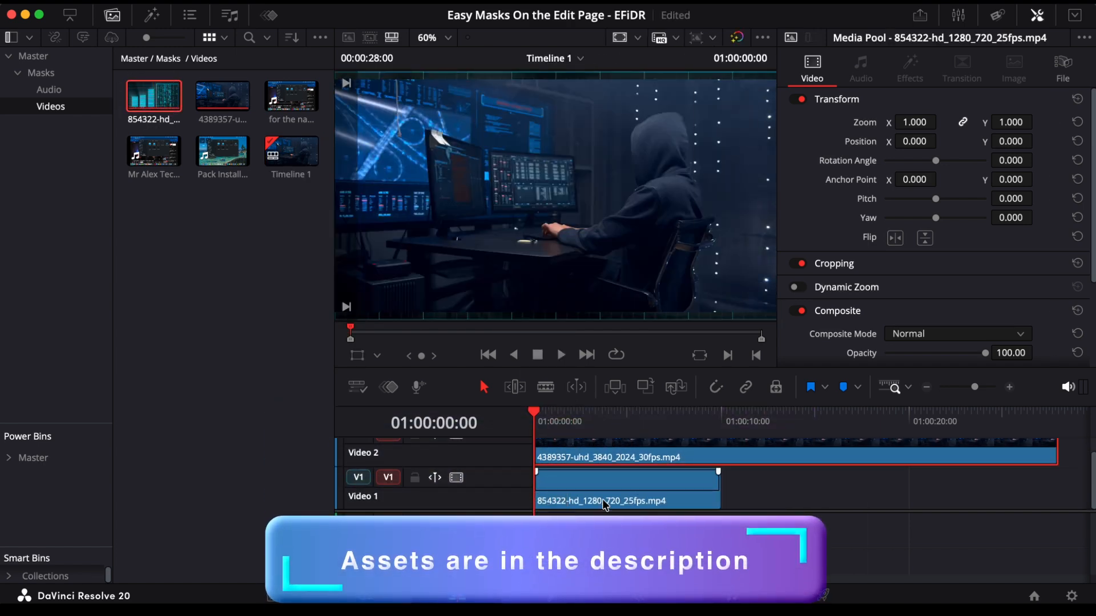
Step: Hide the Media Pool and Inspector, and trim the Video 2 clip's end to match the Video 1 clip
click(115, 16)
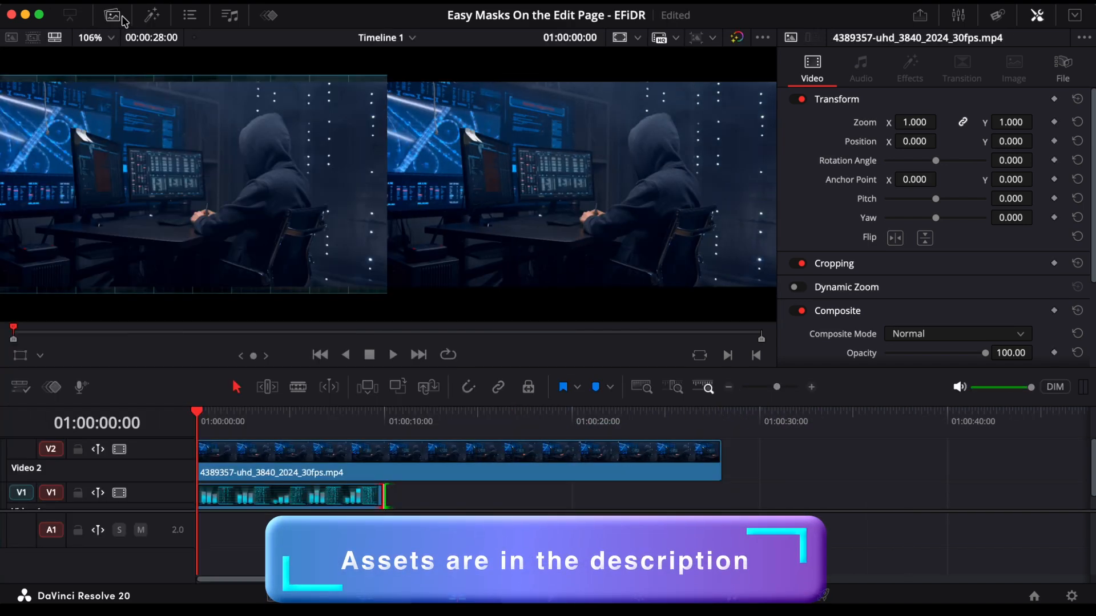
click(1037, 15)
drag(720, 460, 384, 464)
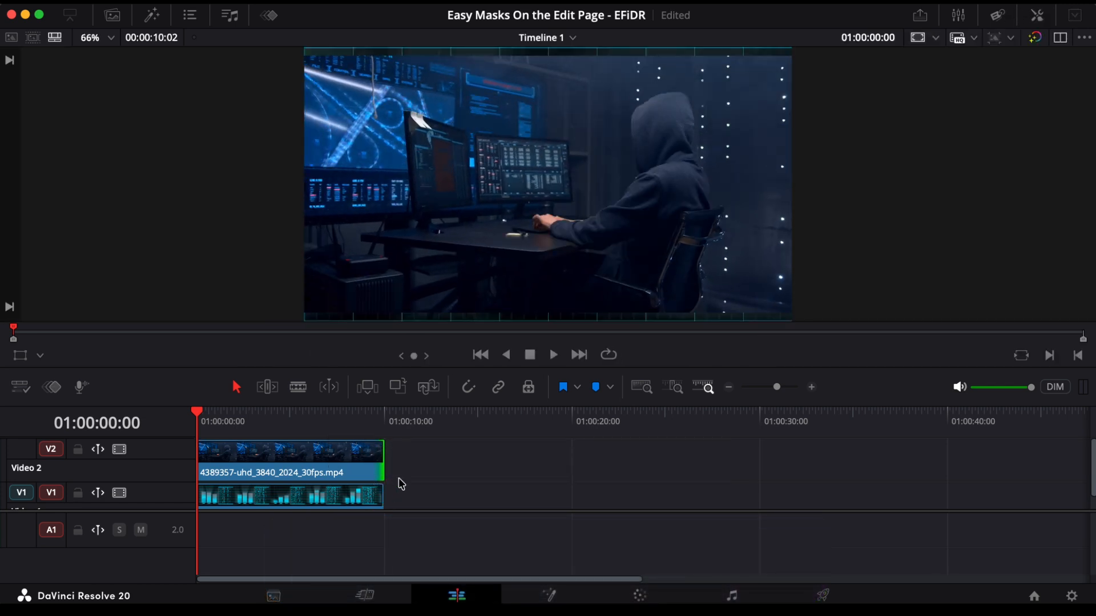
Step: Select both stacked clips and combine them into a new Fusion clip
click(290, 456)
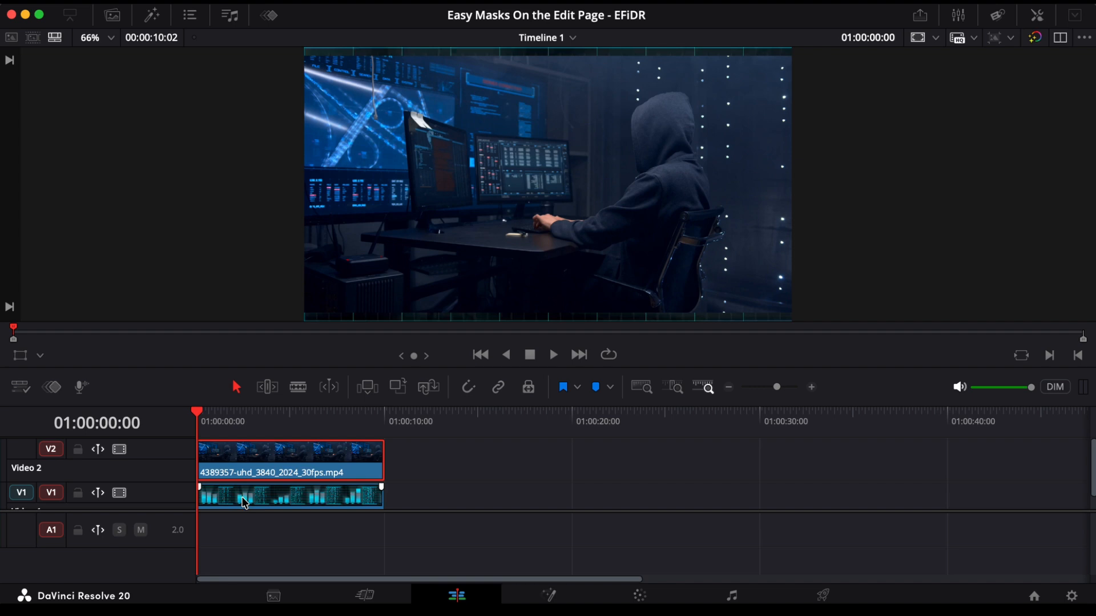
drag(412, 450, 338, 506)
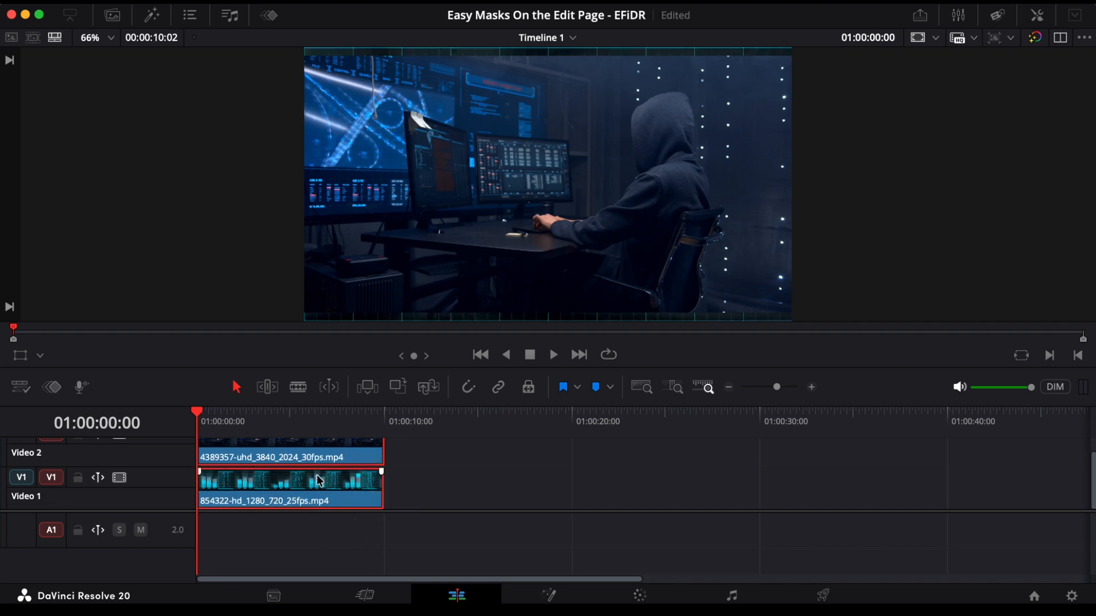
right_click(320, 481)
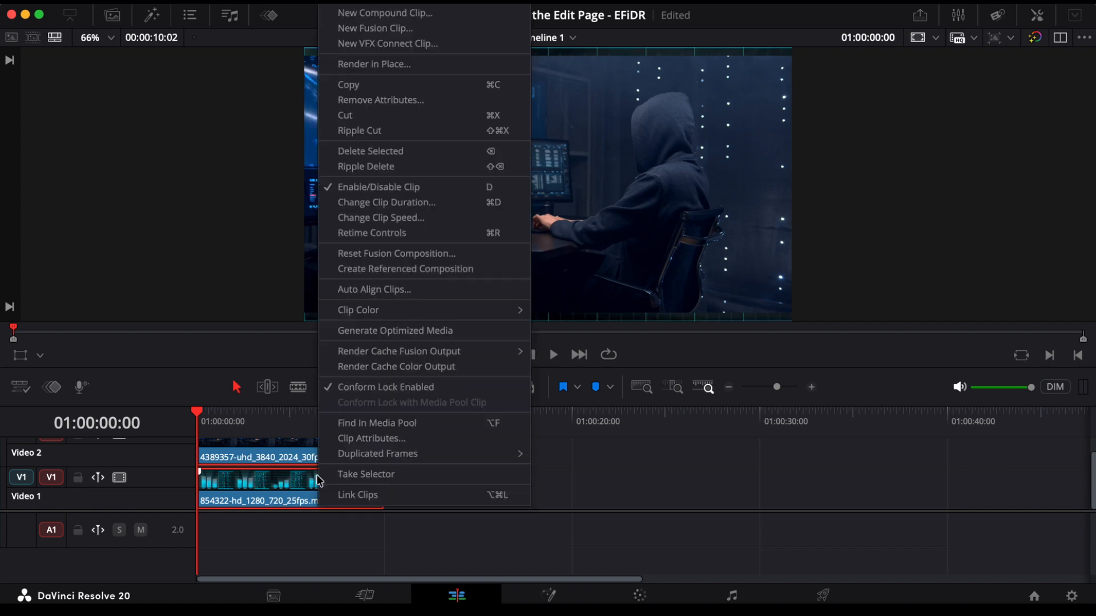
click(375, 28)
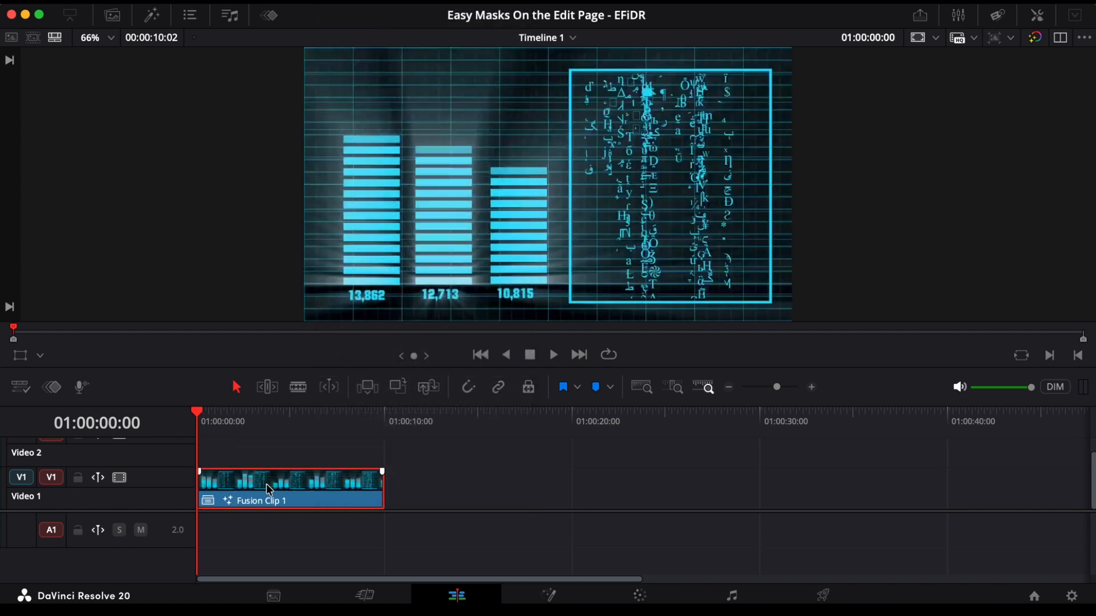
Step: Open the Fusion clip on the Fusion page, with the Inspector hidden and two viewers shown
click(547, 596)
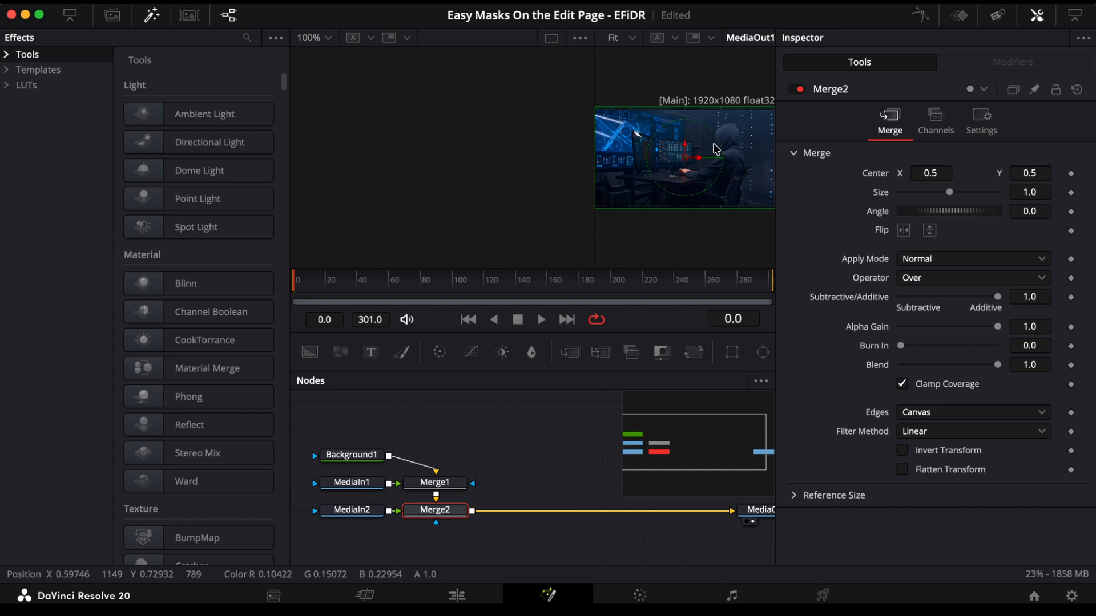
click(1040, 17)
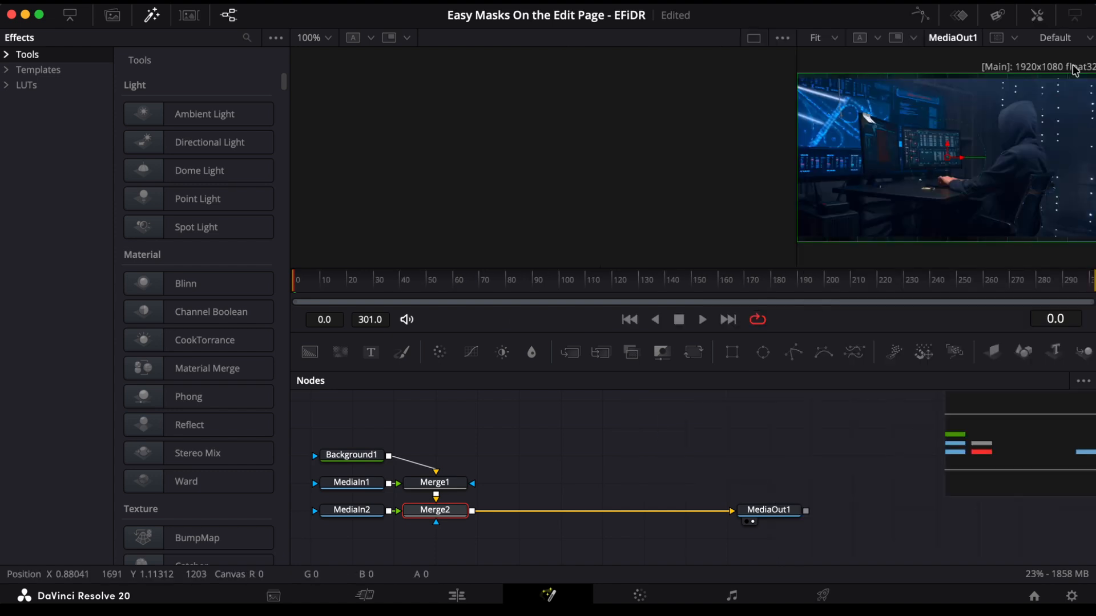
click(754, 38)
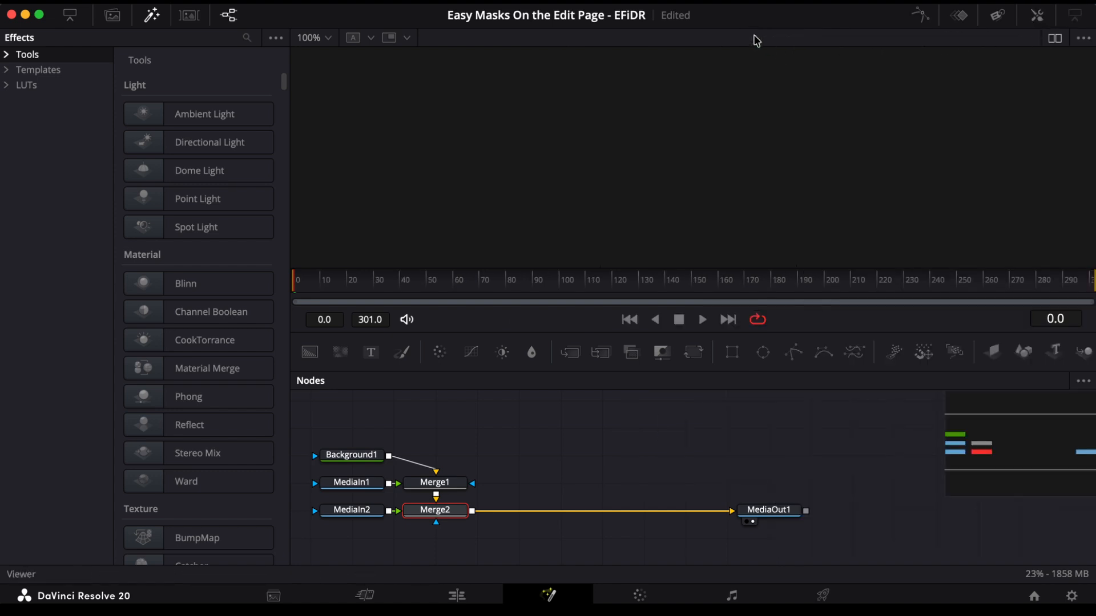
click(1056, 36)
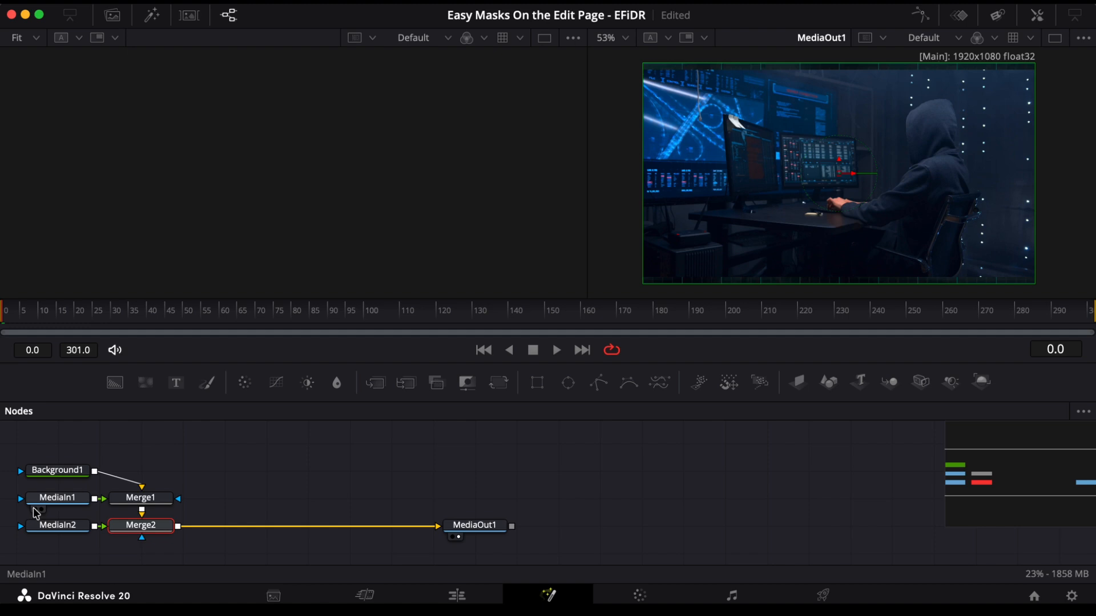
Step: Compare the MediaIn1 and MediaIn2 images in the first viewer, ending with MediaIn2 selected and displayed
click(35, 512)
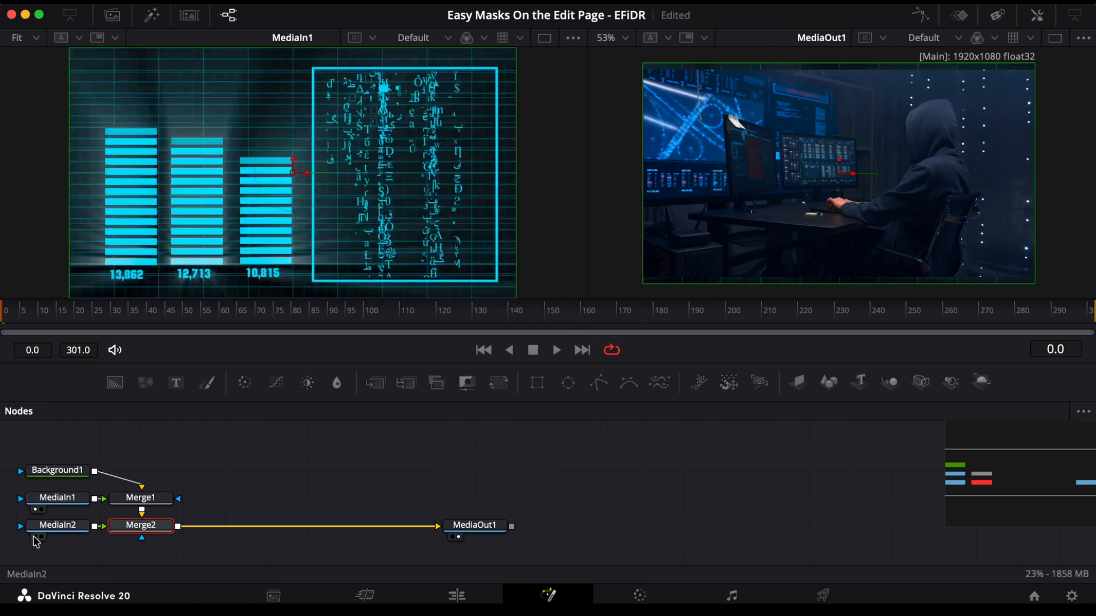
click(37, 538)
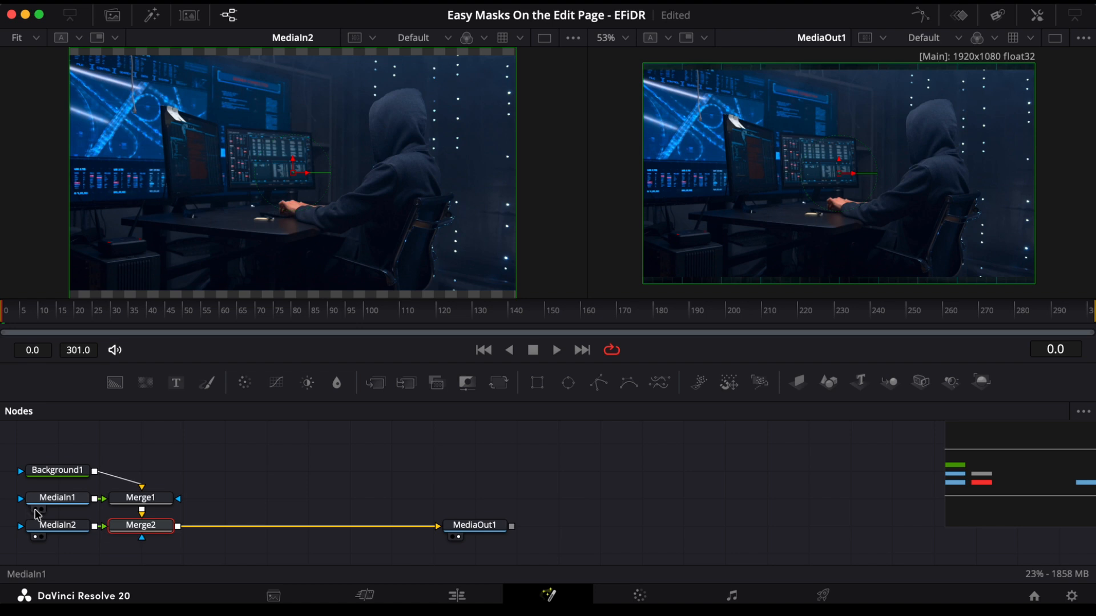
click(36, 511)
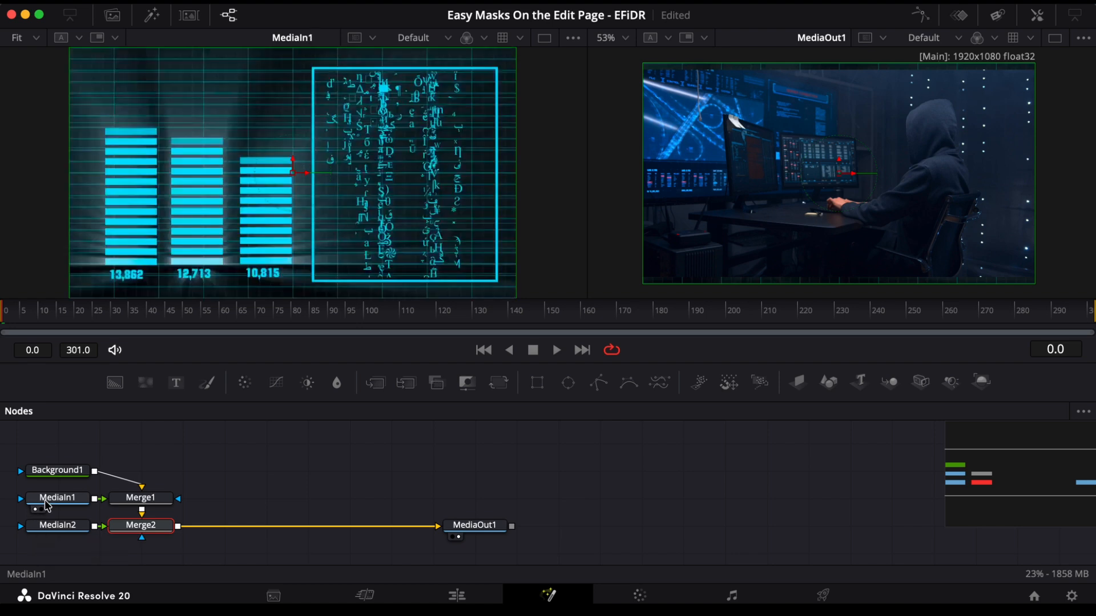
click(50, 534)
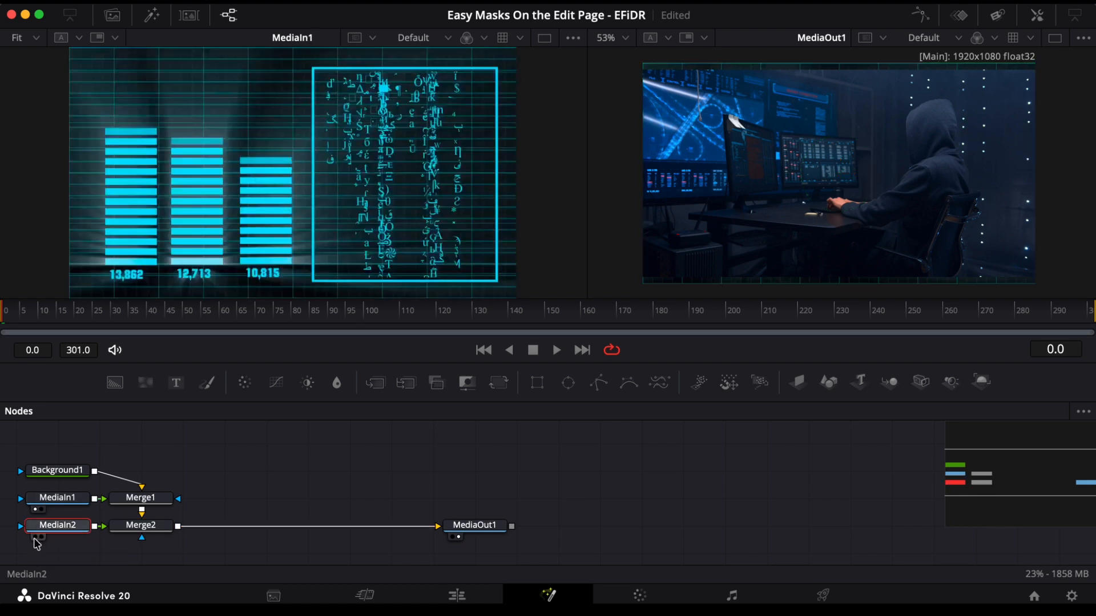
click(36, 537)
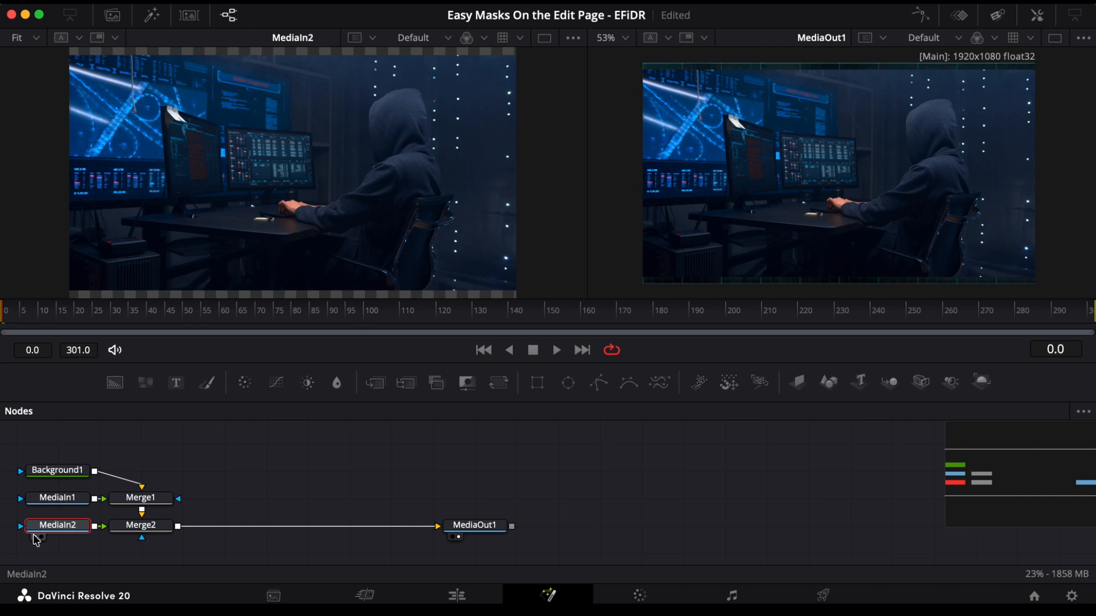
Step: Rename the MediaIn2 node to "mask"
scroll(57, 530, left, 3)
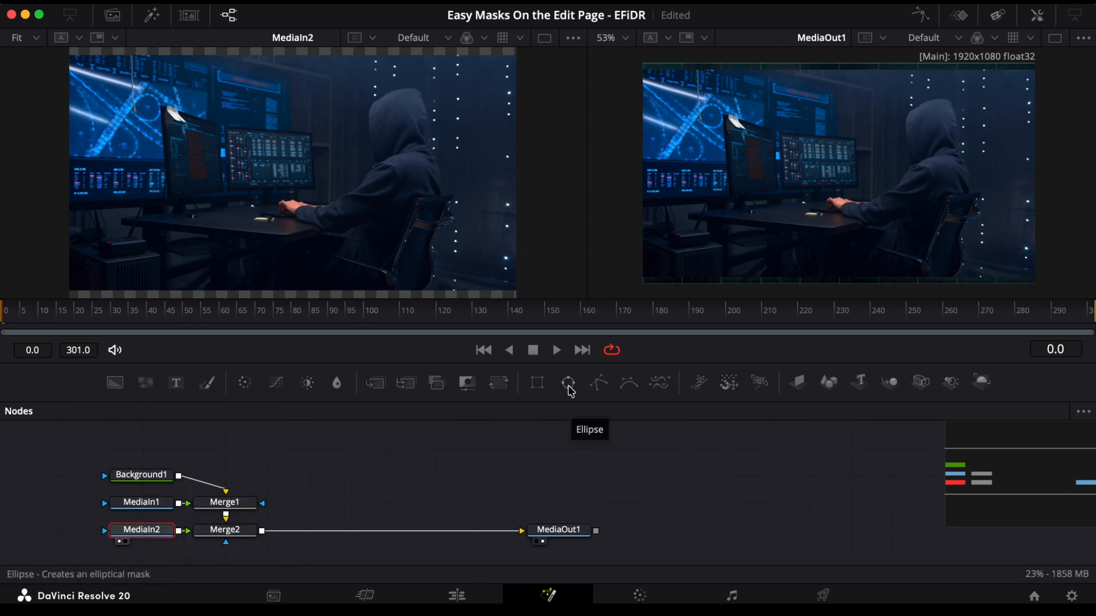
key(F2)
text(mask)
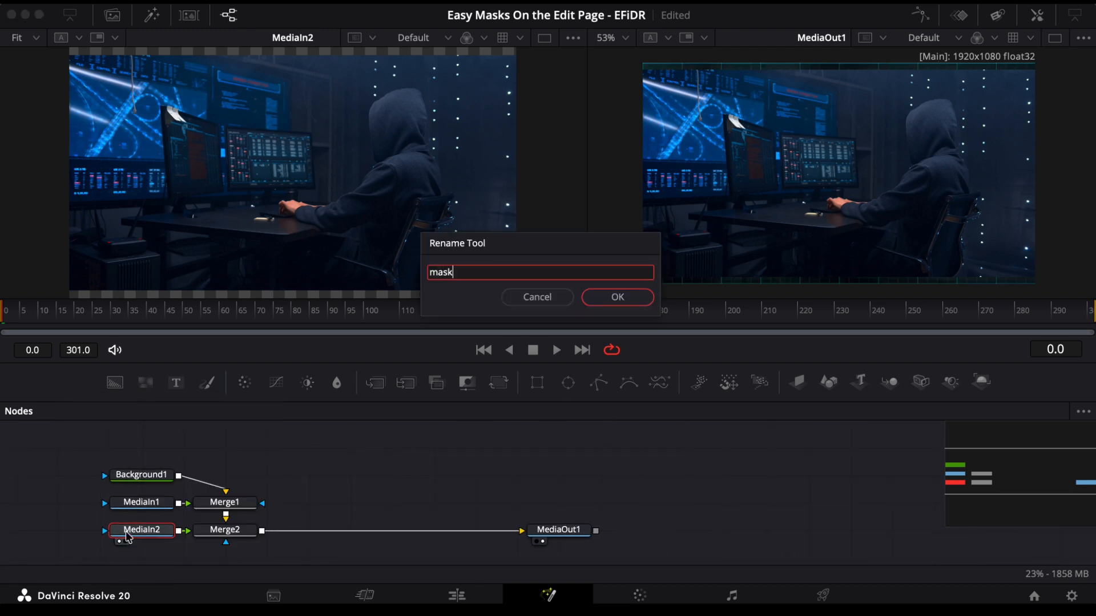
key(Return)
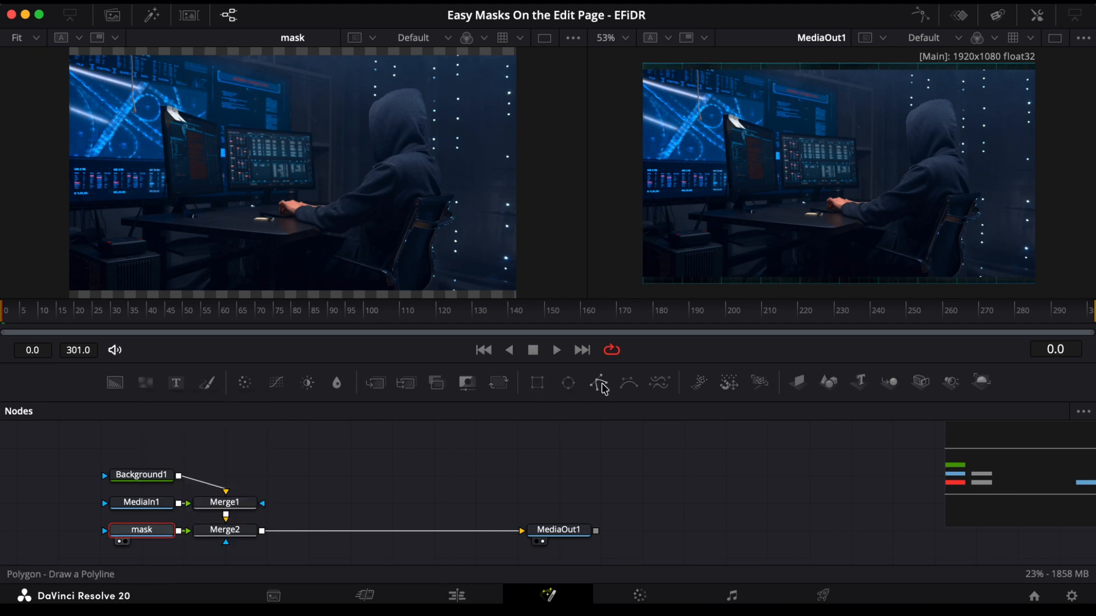
Step: Add a Rectangle mask to the mask node, show its settings, and round its corners to a radius of about 0.126
click(538, 385)
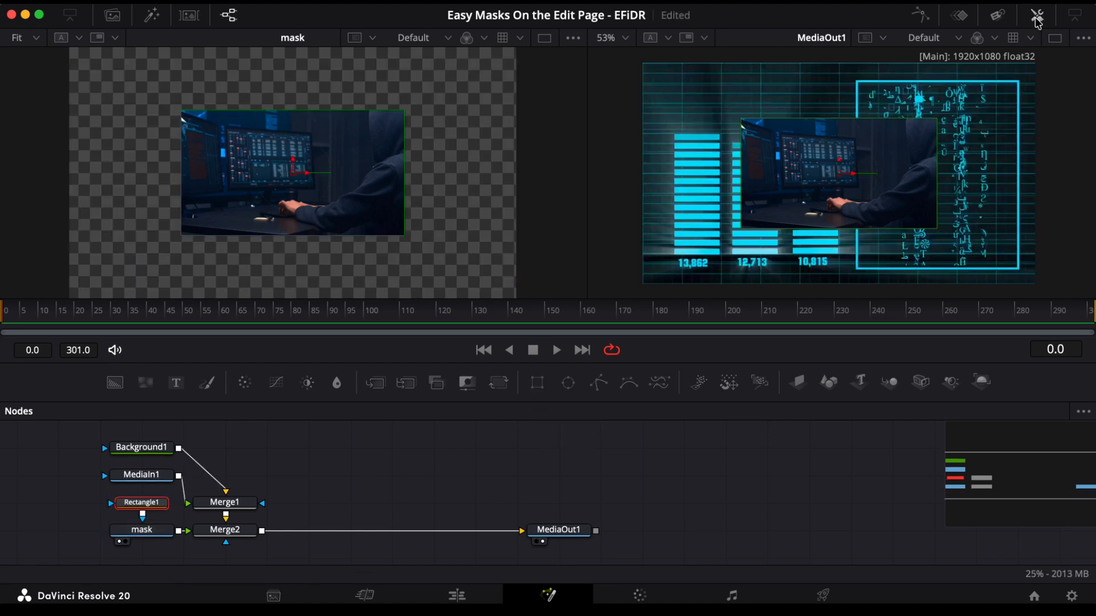
click(1037, 17)
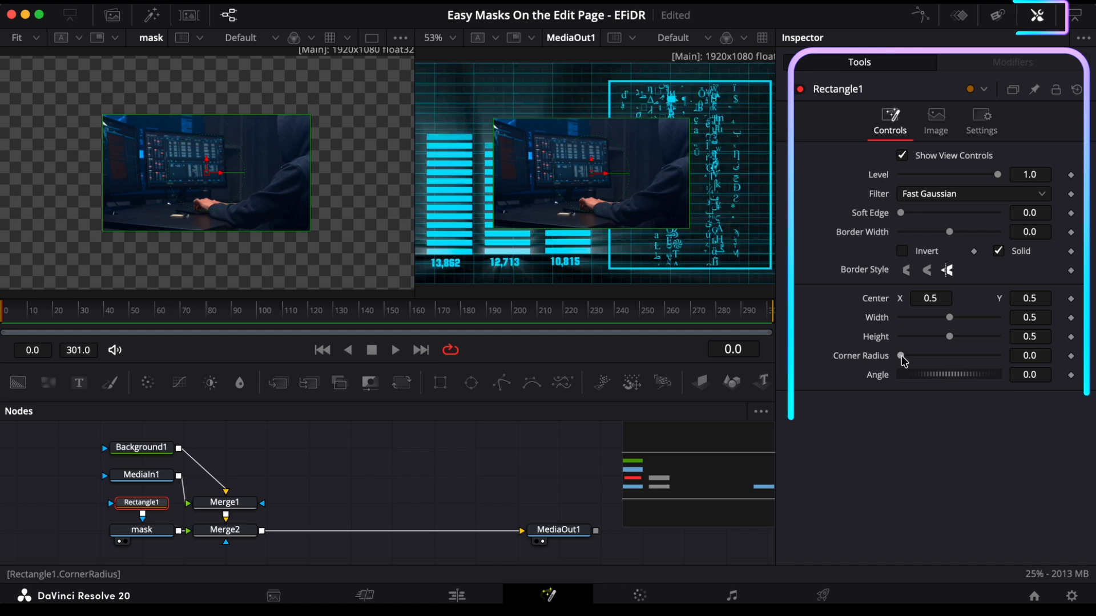
drag(902, 356, 912, 357)
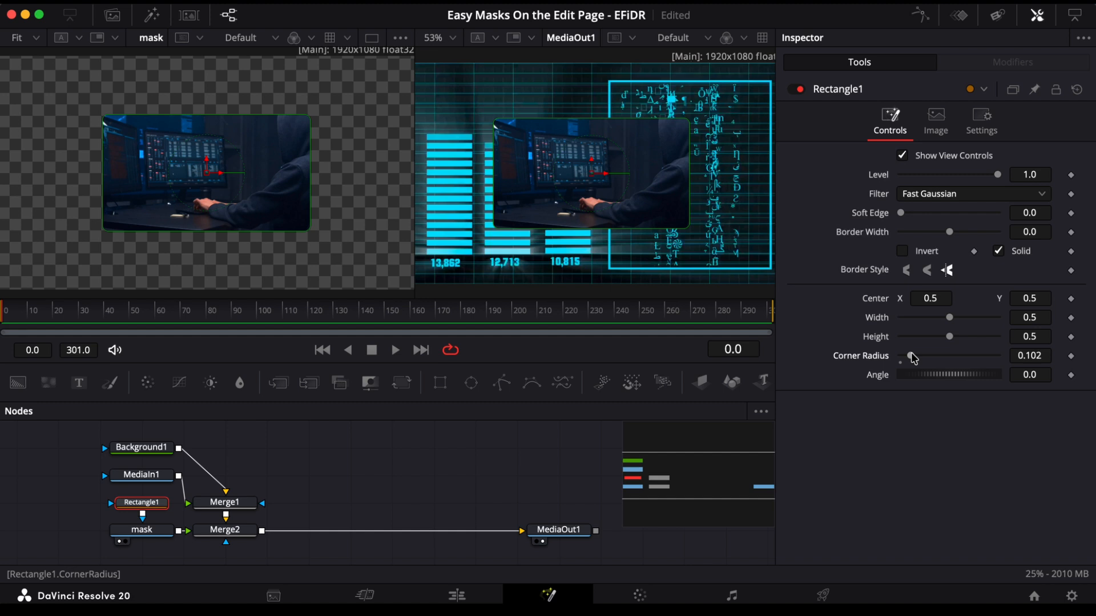
drag(911, 355, 913, 355)
Step: Frame the hooded figure with the rectangle mask: center X 0.706, Y 0.555, width 0.384, height 0.78, corner radius 0.299
drag(941, 298, 1029, 301)
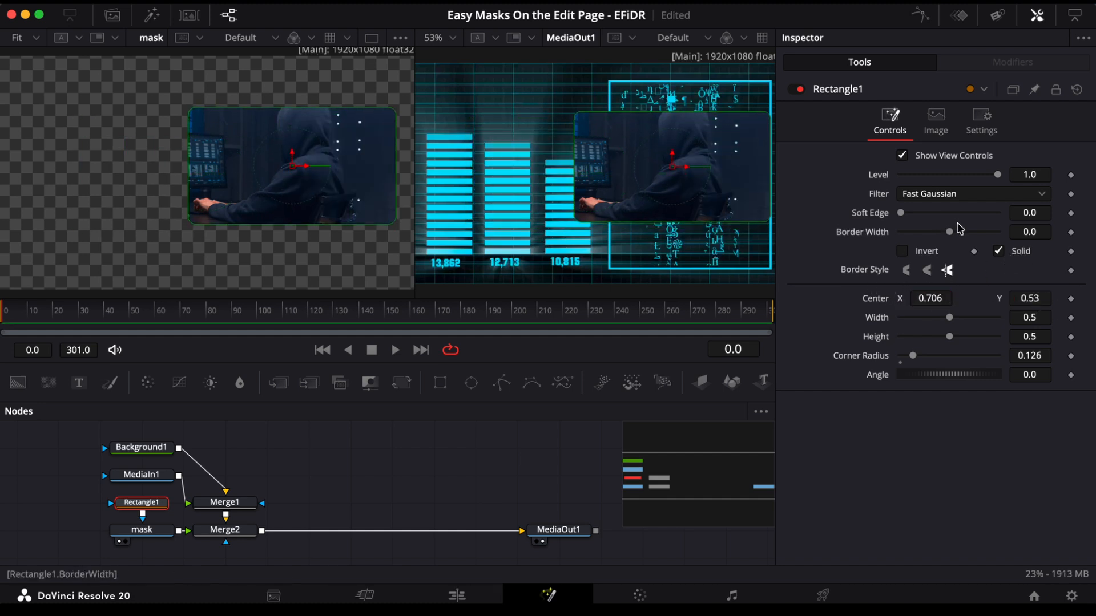
mouse_move(949, 317)
mouse_down()
mouse_move(926, 320)
mouse_move(936, 318)
mouse_up()
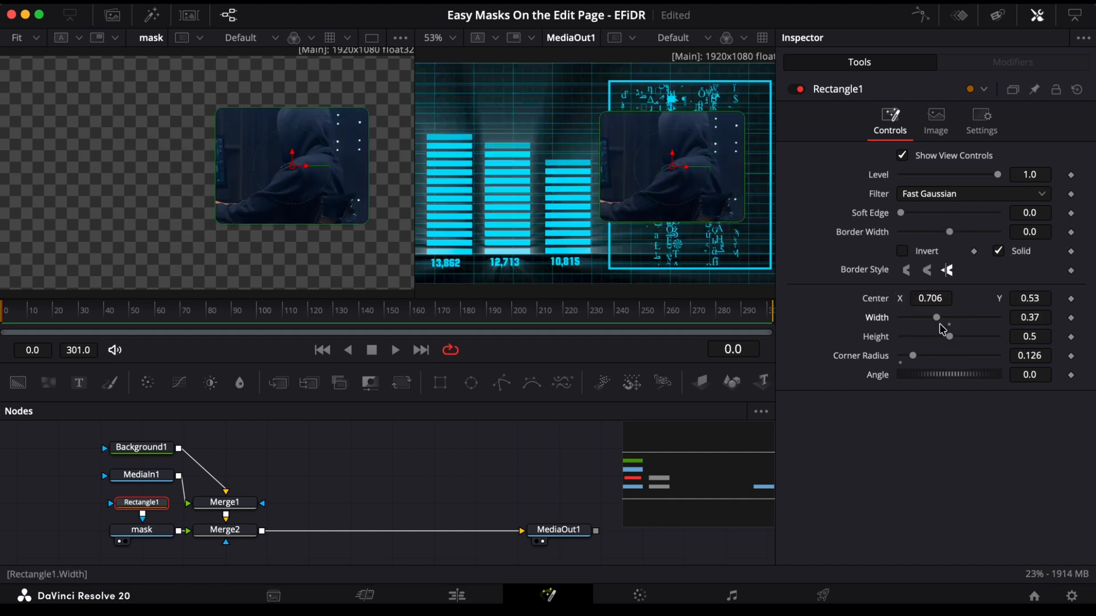
drag(913, 355, 932, 356)
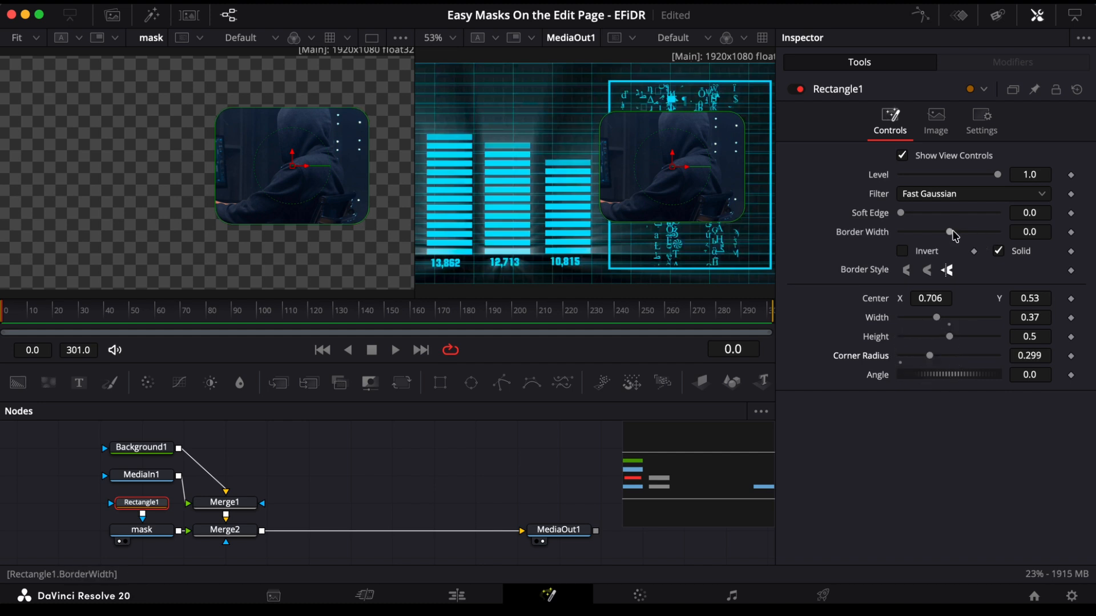
drag(1022, 291, 1019, 290)
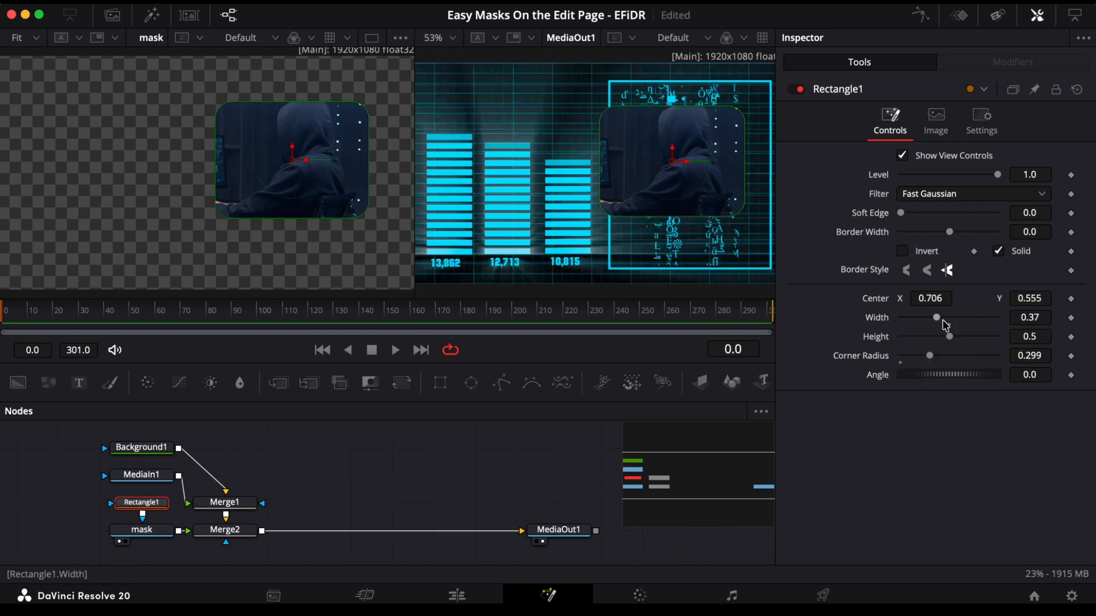
drag(948, 336, 986, 340)
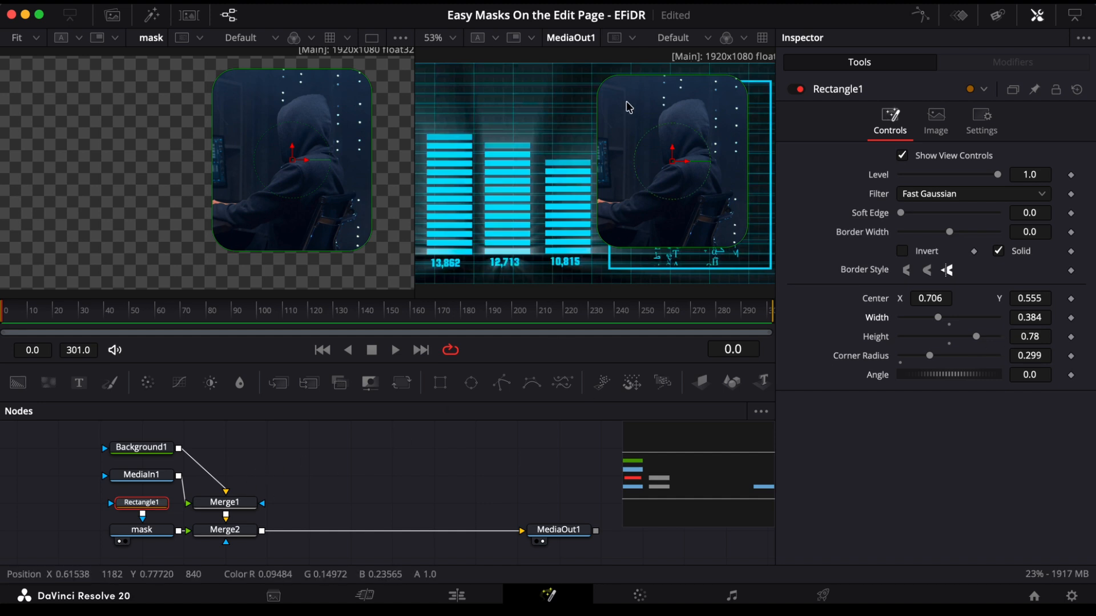
Step: Insert a Transform node after Merge2 and flip the image horizontally
click(225, 529)
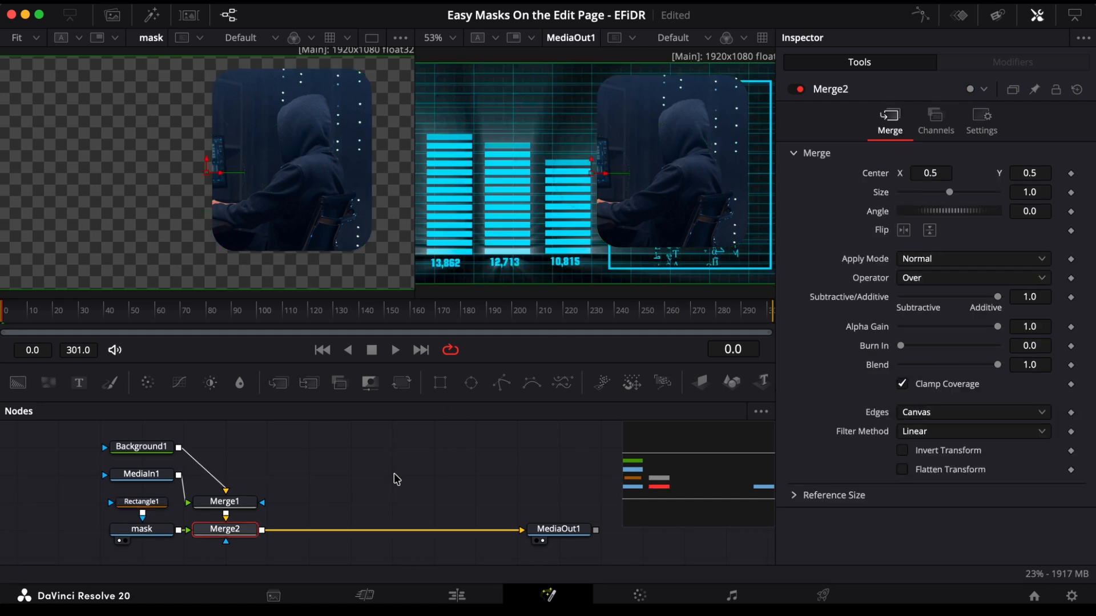
click(404, 388)
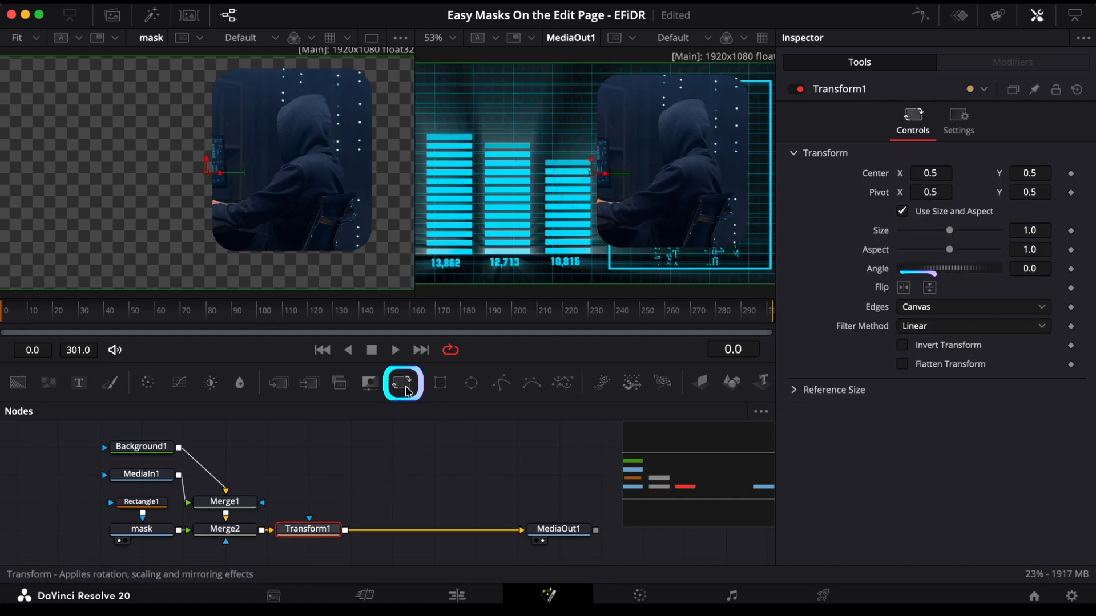
click(904, 288)
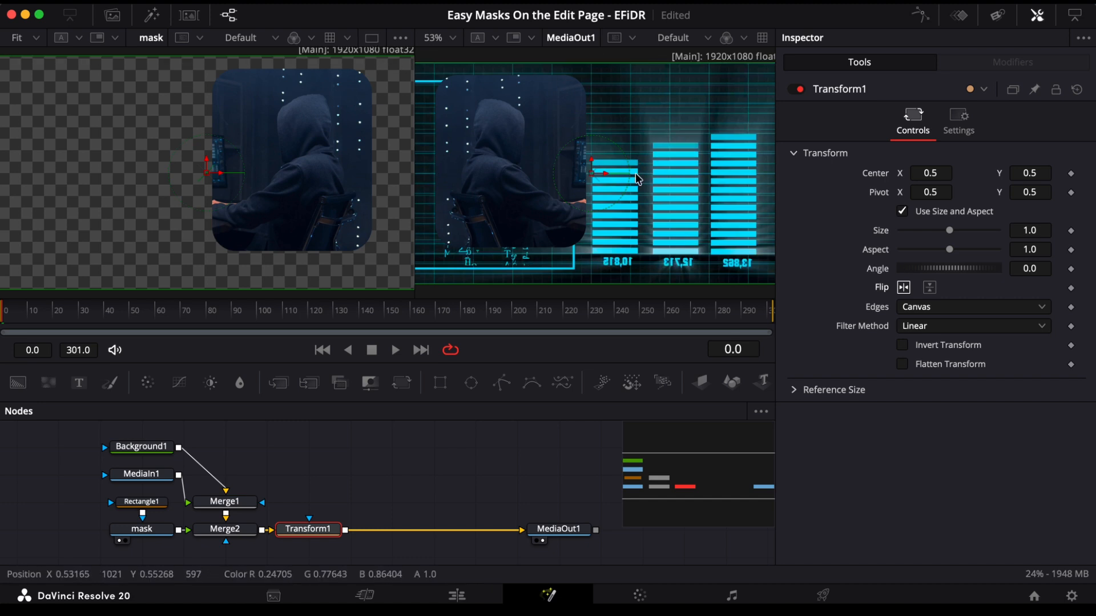
Step: Shift the whole composite slightly sideways by setting Transform1's center X to 0.497
scroll(482, 200, down, 2)
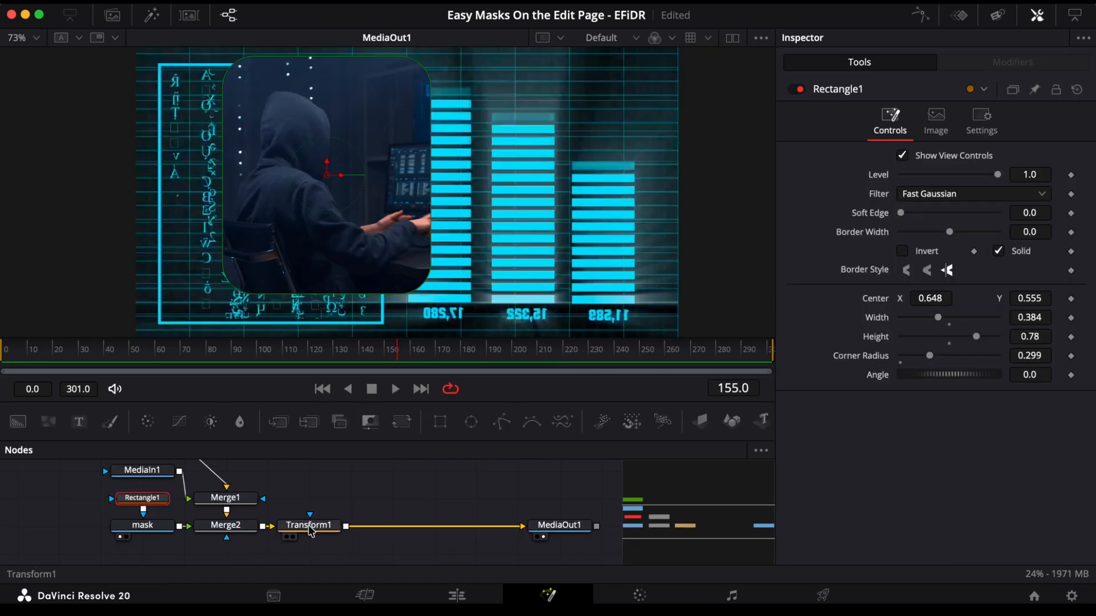
click(313, 531)
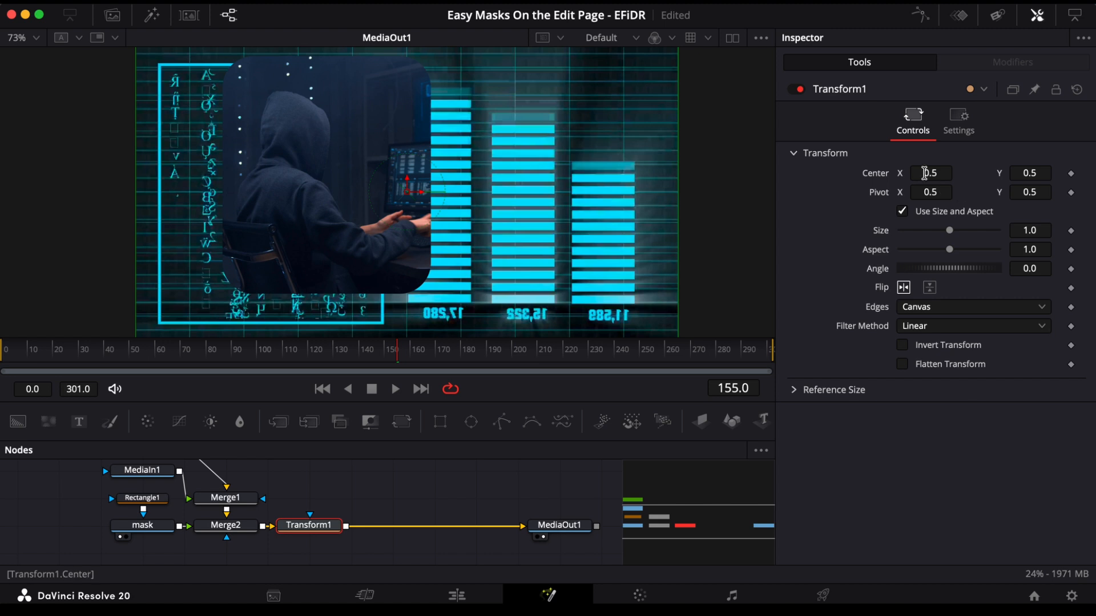
mouse_move(939, 171)
mouse_down()
mouse_move(921, 169)
mouse_move(950, 166)
mouse_move(940, 172)
mouse_up()
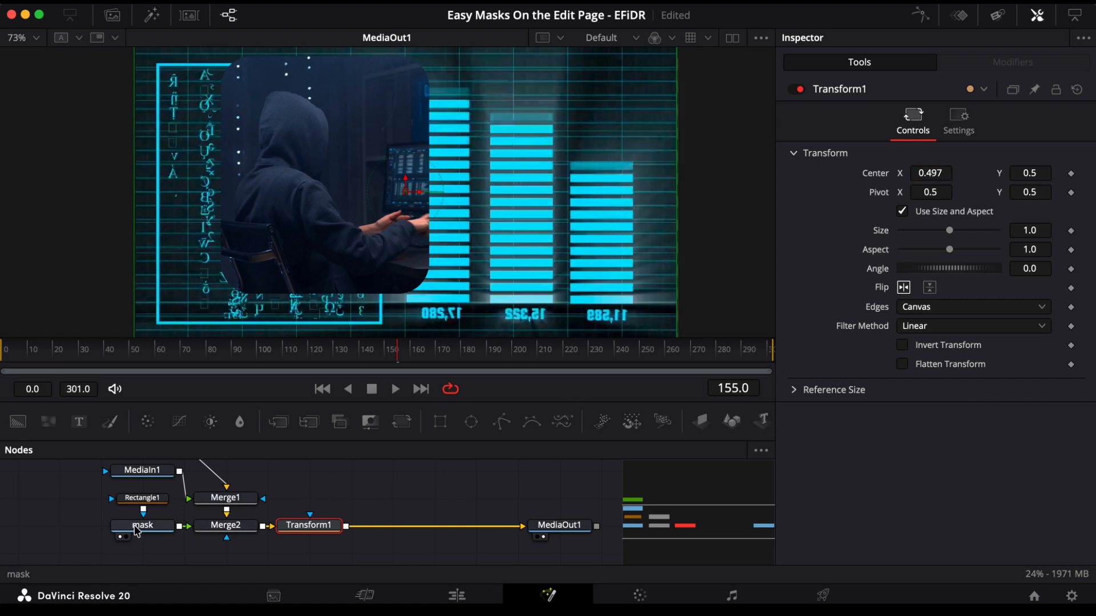
Step: Move Transform1 between the mask node and Merge2, and scale the masked clip to 0.56 with its center at about X 0.206, Y 0.698
drag(137, 531, 53, 531)
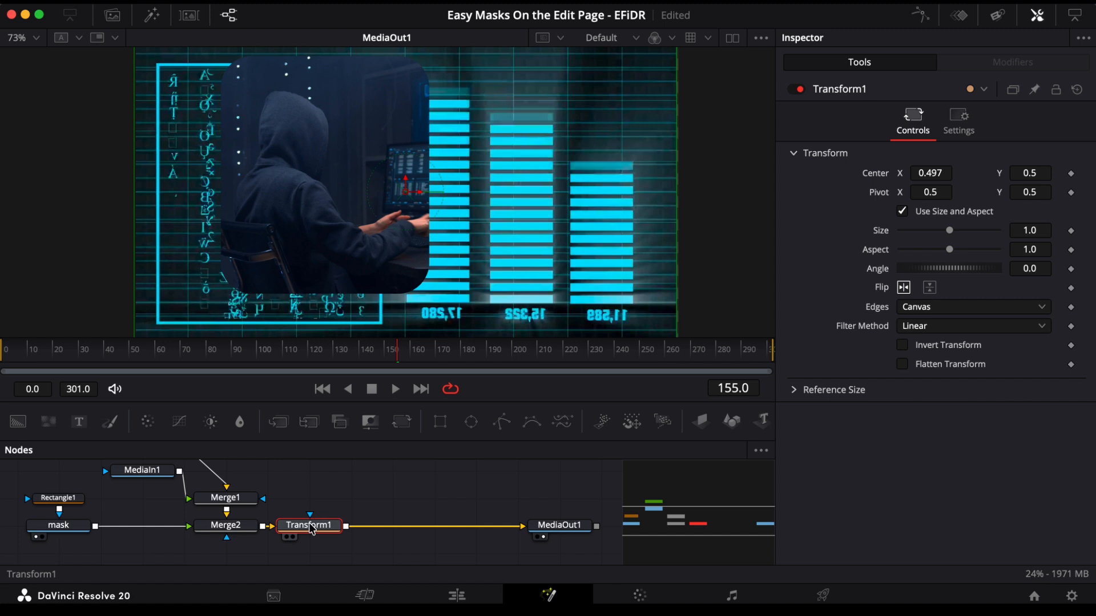
drag(312, 530, 147, 528)
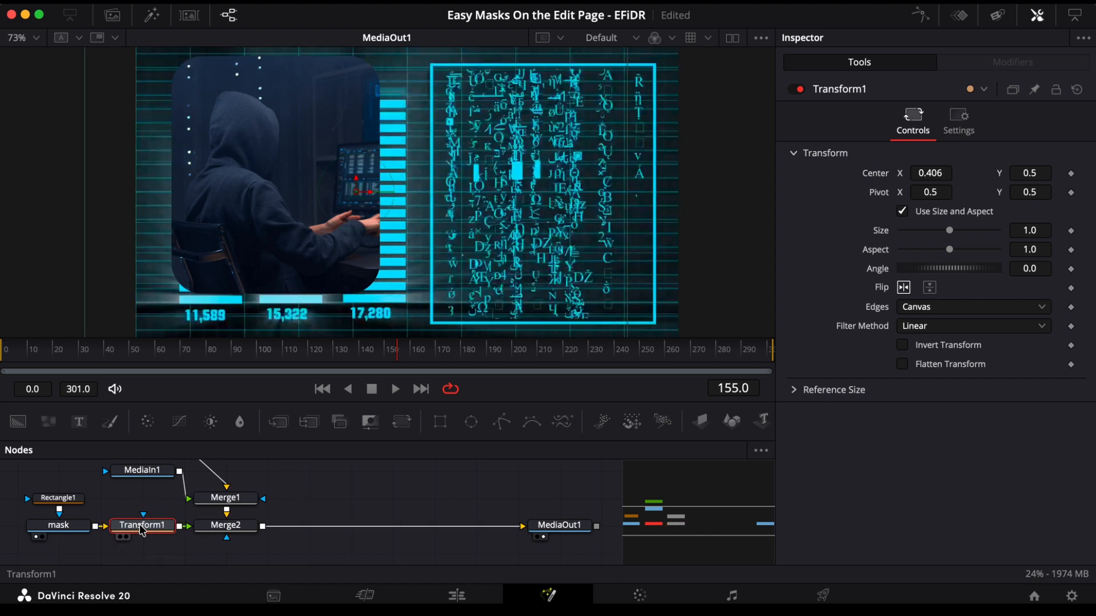
mouse_move(939, 169)
mouse_down()
mouse_move(888, 169)
mouse_move(937, 164)
mouse_up()
drag(949, 230, 929, 235)
drag(335, 191, 248, 131)
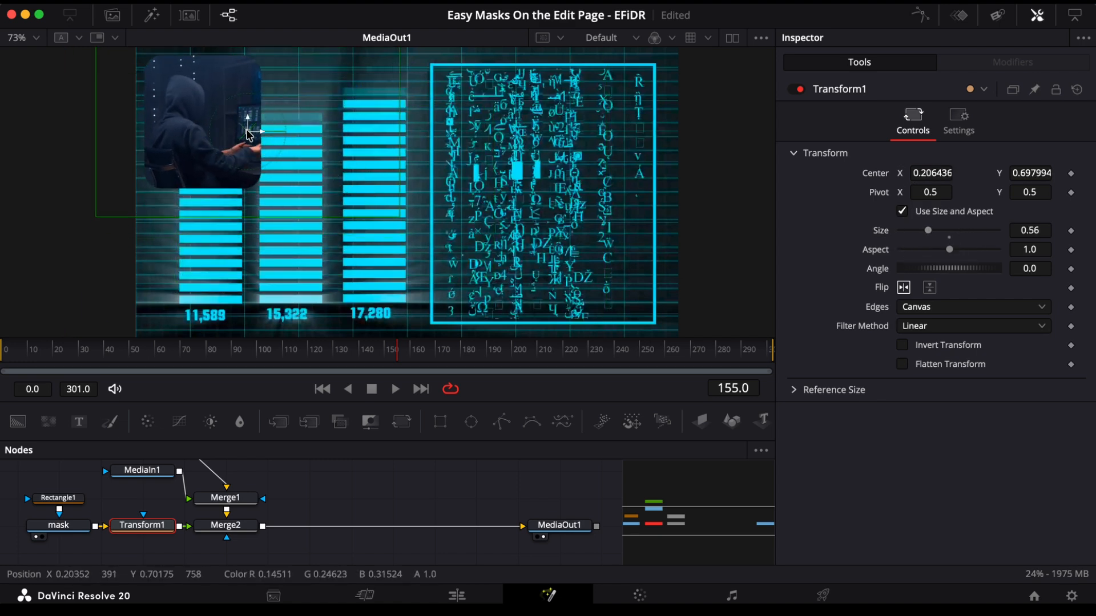
Step: Play the composite to check the masked clip, and view the result on the Edit page
key(space)
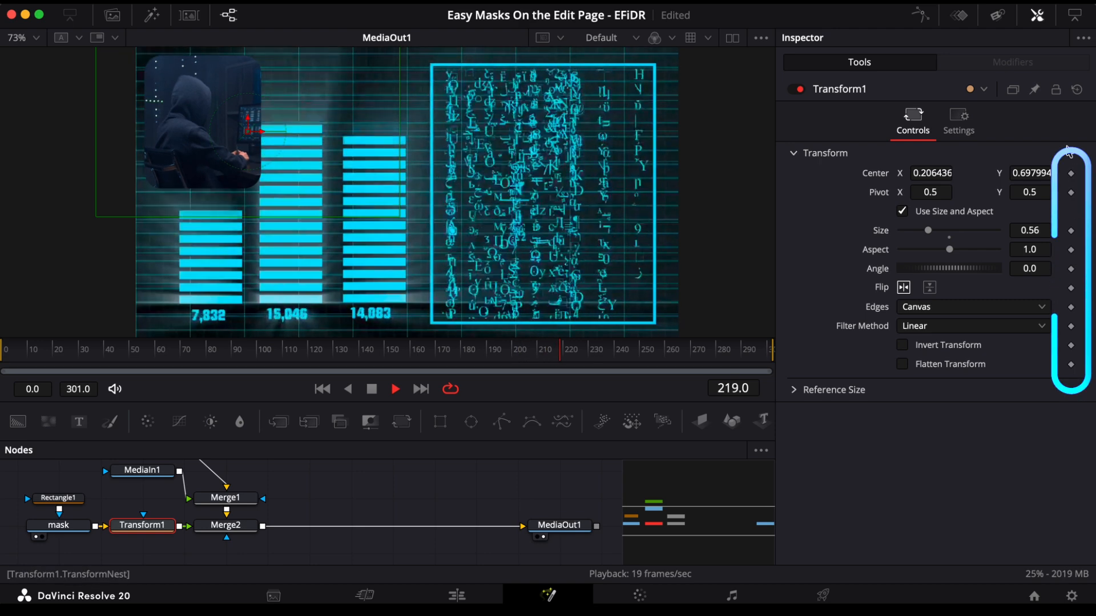
key(space)
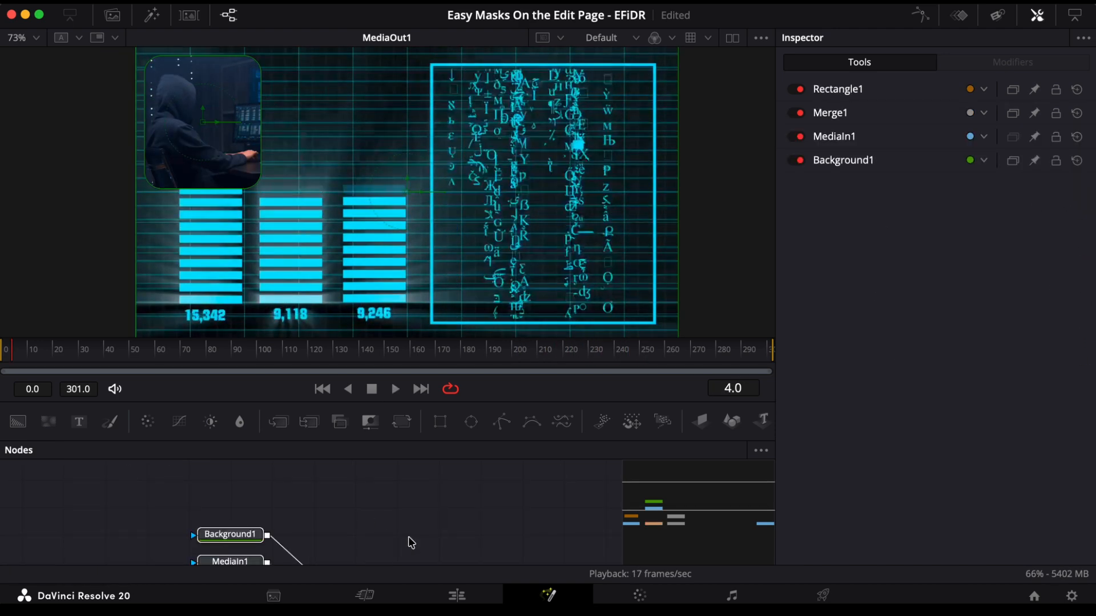
scroll(411, 542, down, 1)
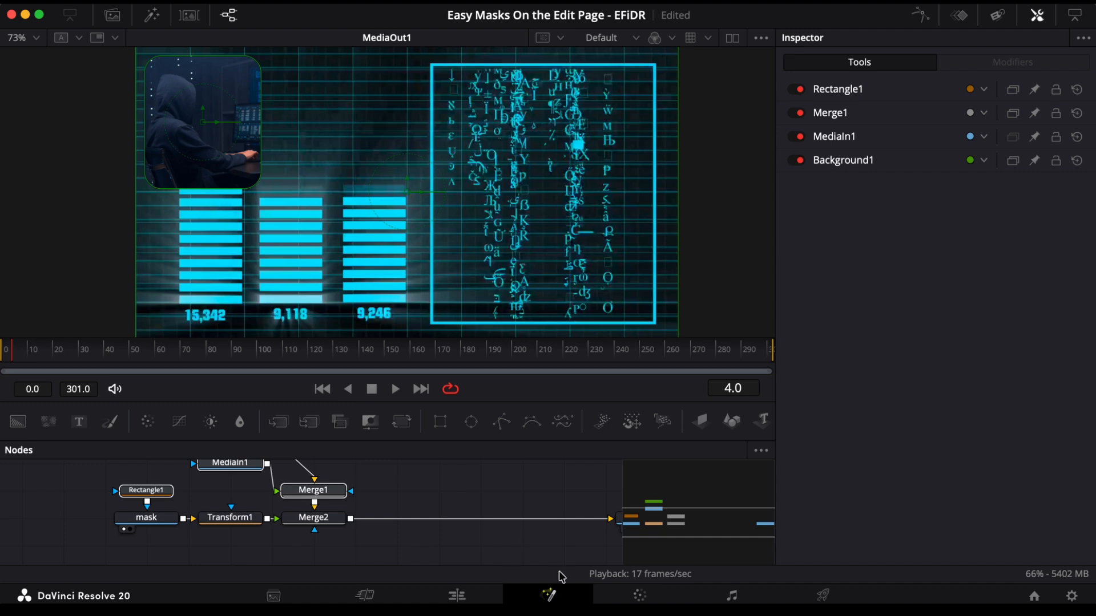
click(458, 595)
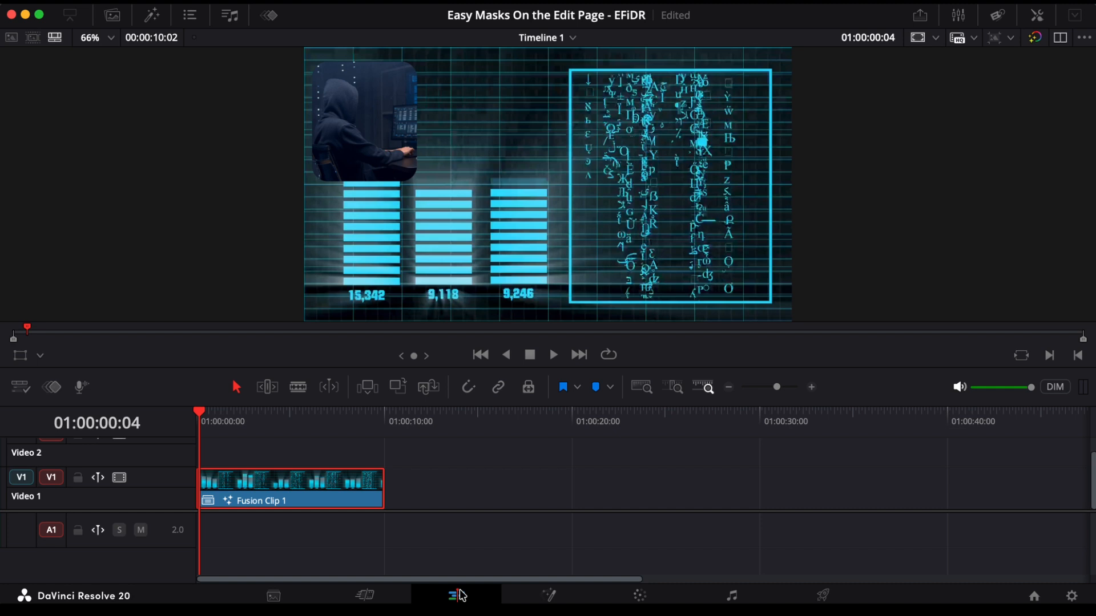
Step: Return to the Fusion page, delete the rectangle mask from the mask node, and select Transform1
click(549, 596)
click(146, 539)
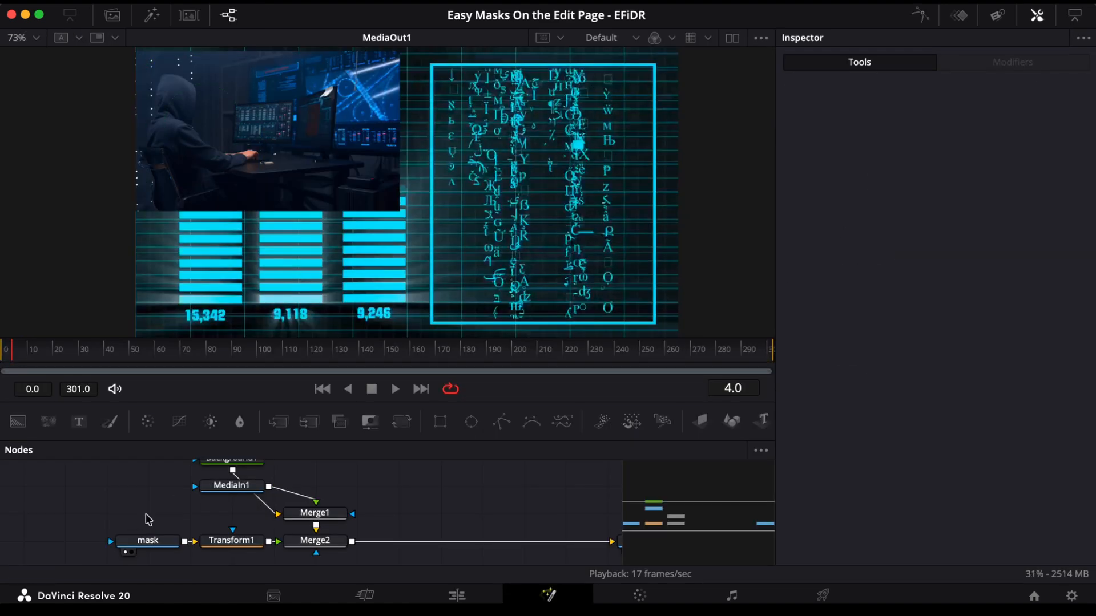
click(236, 540)
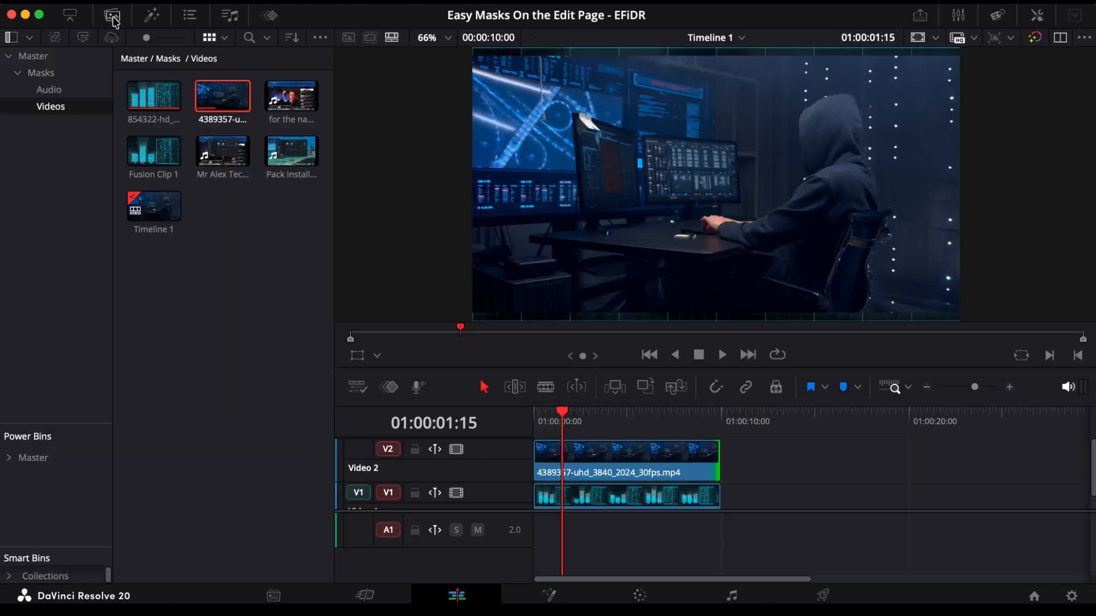
click(112, 16)
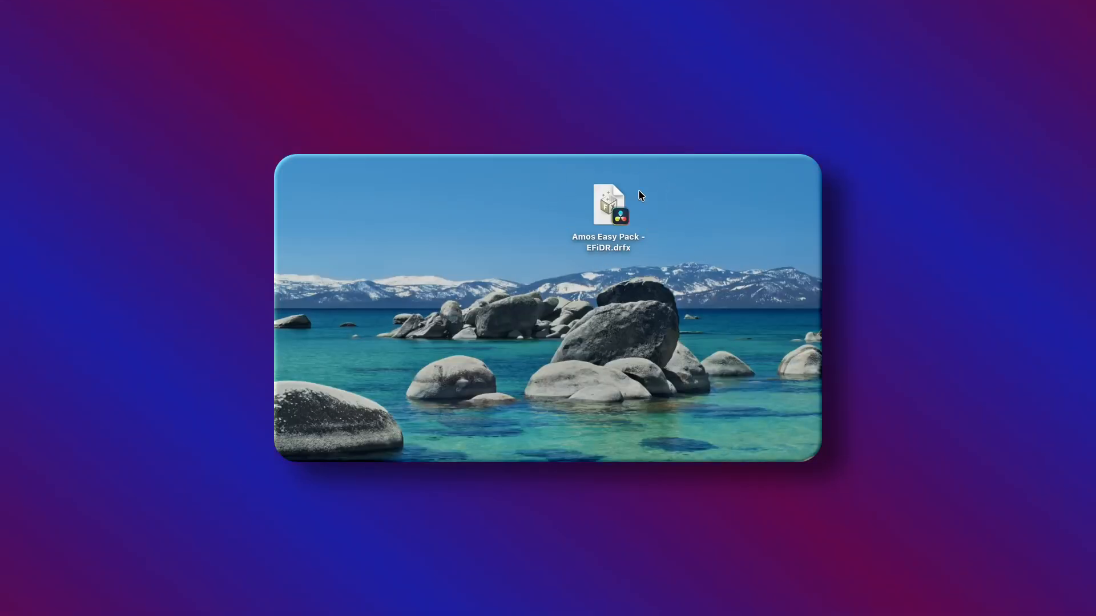
Step: Open the template bundle "Amos Easy Pack - EFiDR.drfx" from the desktop and install it
click(606, 204)
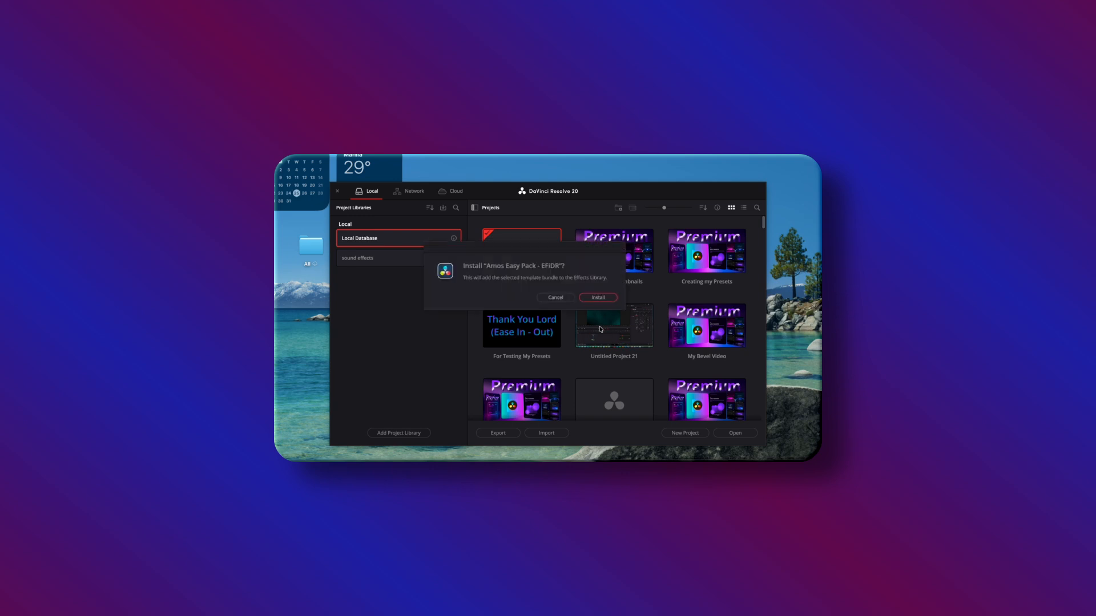
click(598, 298)
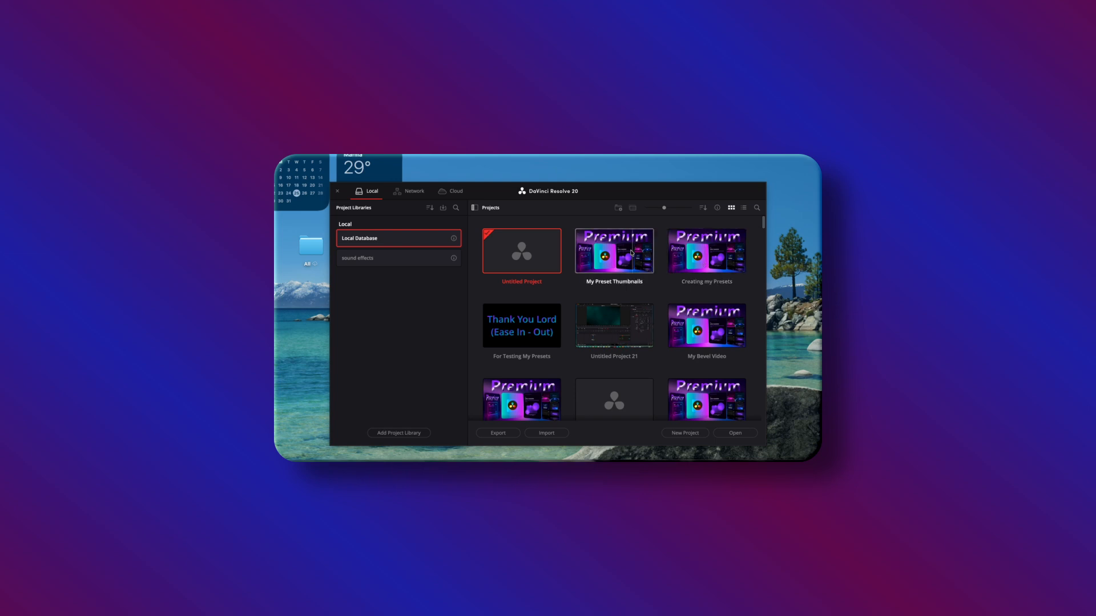
Step: Open the My Preset Thumbnails project and browse its effects library for the installed templates
double_click(612, 251)
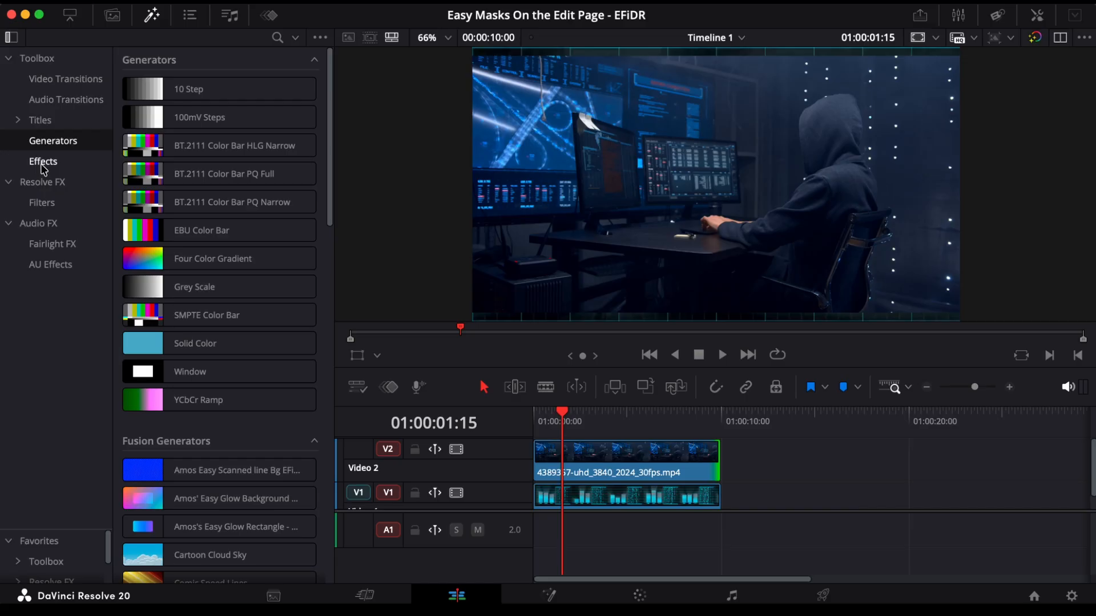
click(43, 162)
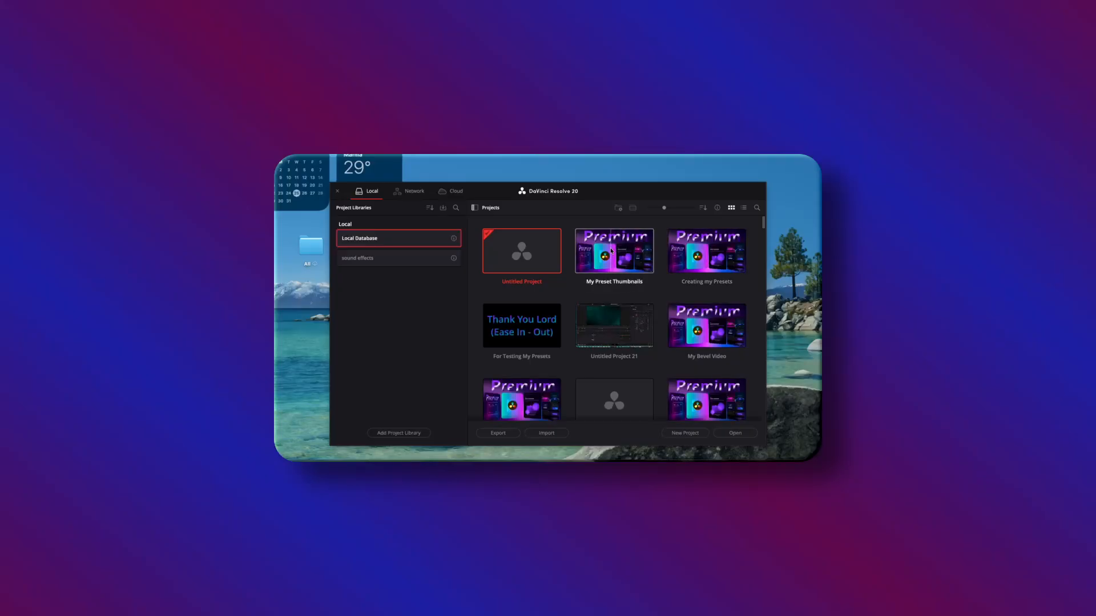
double_click(610, 251)
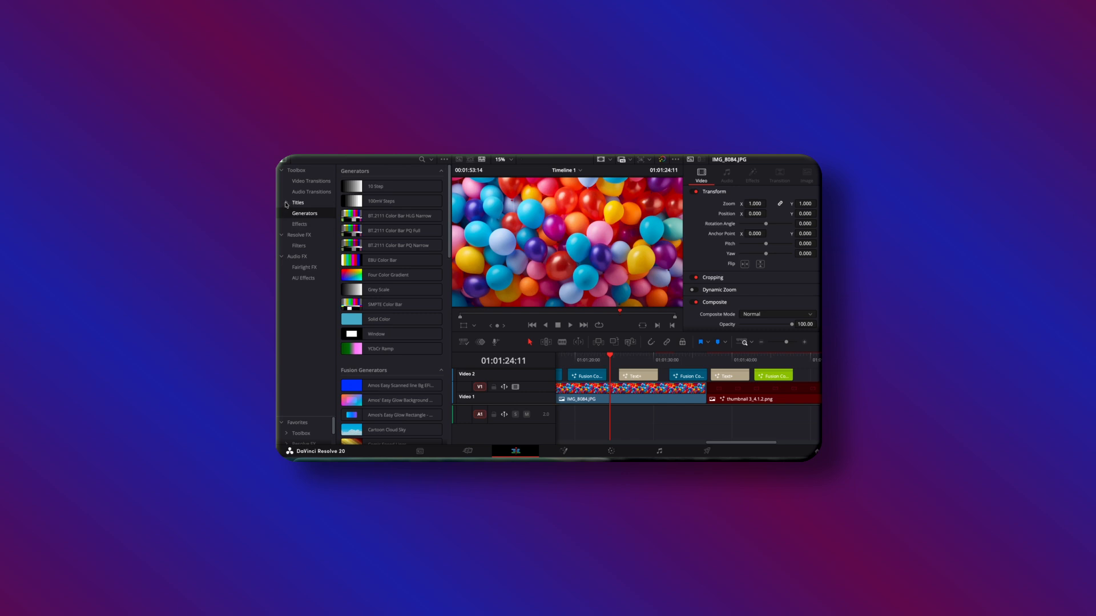
scroll(391, 262, down, 5)
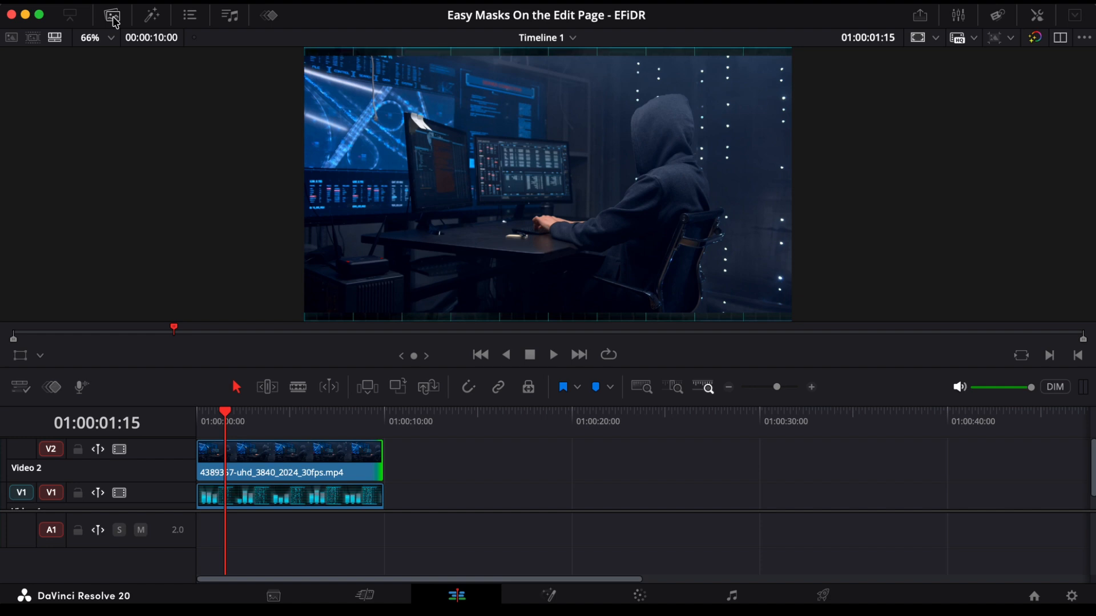
Step: Apply the Amos Easy Rectangle Mask - EFiDR effect to the clip on Video 2 and close the effects library
click(152, 16)
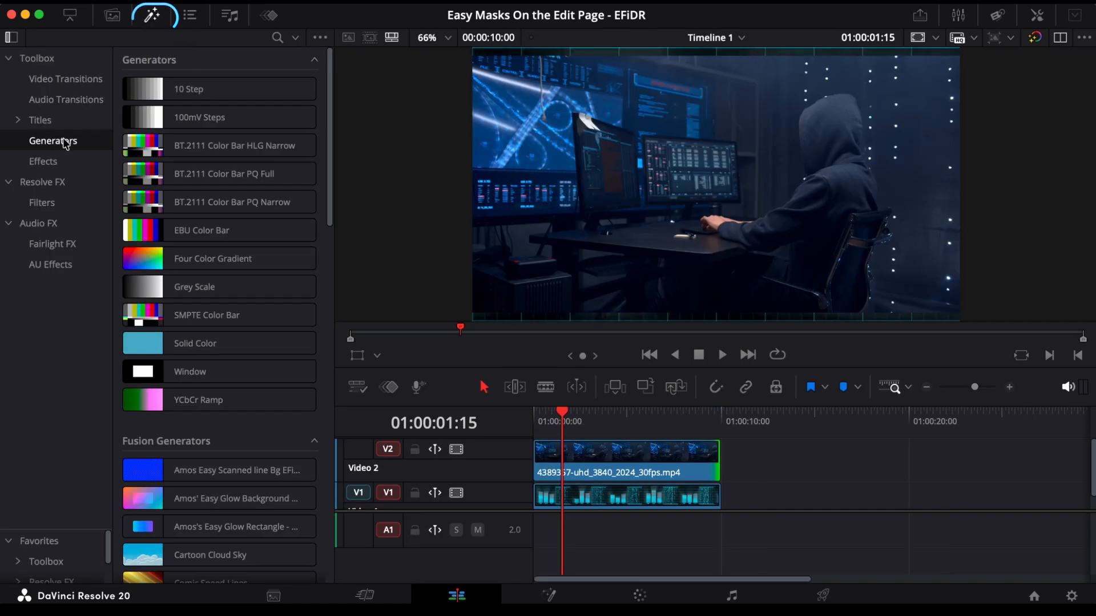
click(43, 161)
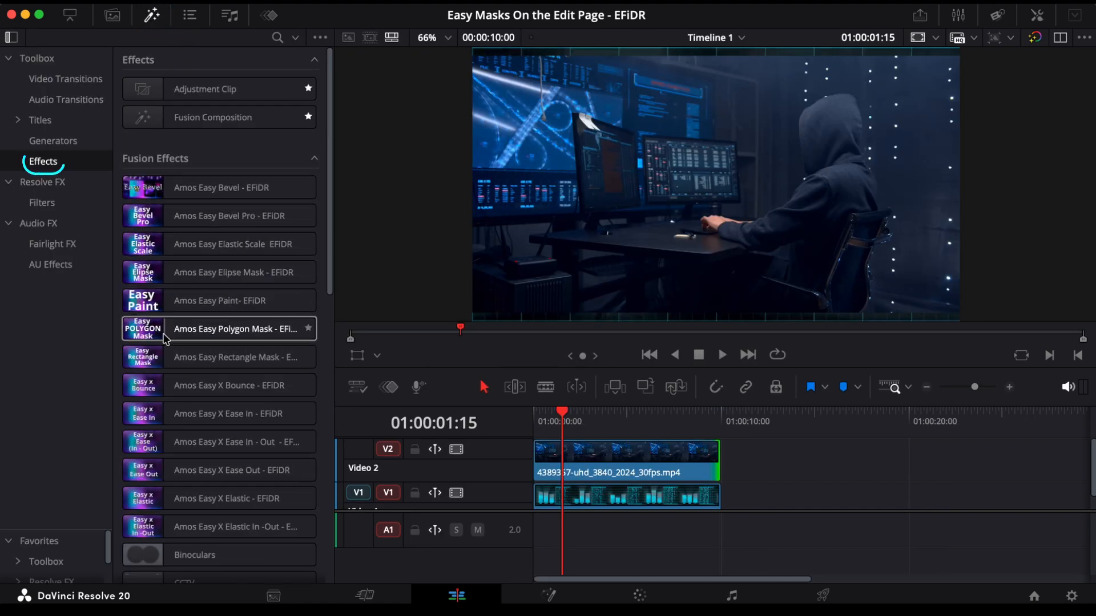
click(153, 364)
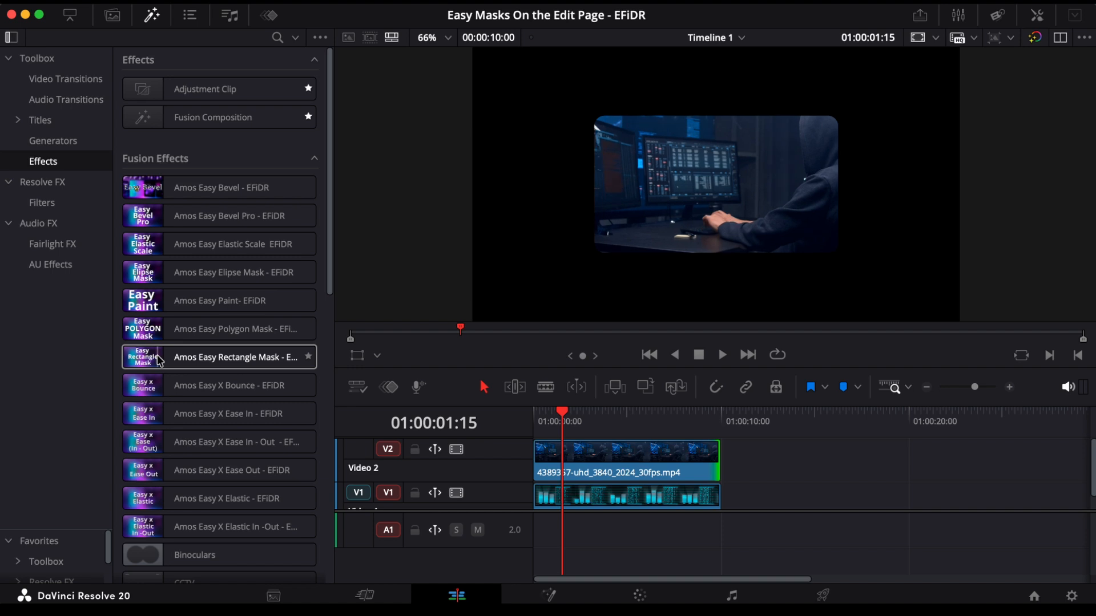
drag(161, 361, 572, 457)
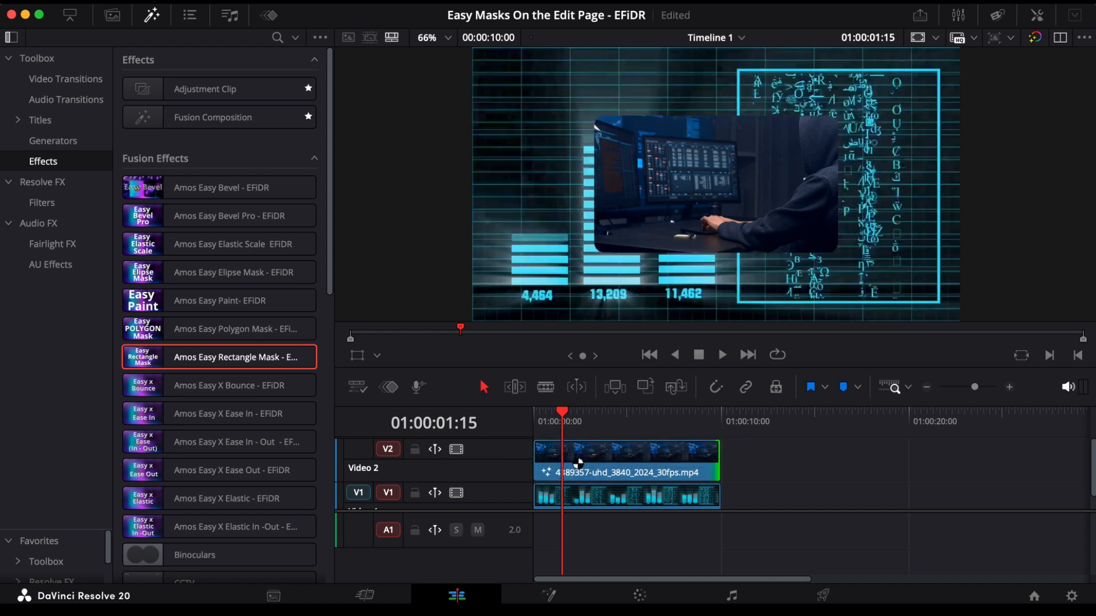
click(151, 15)
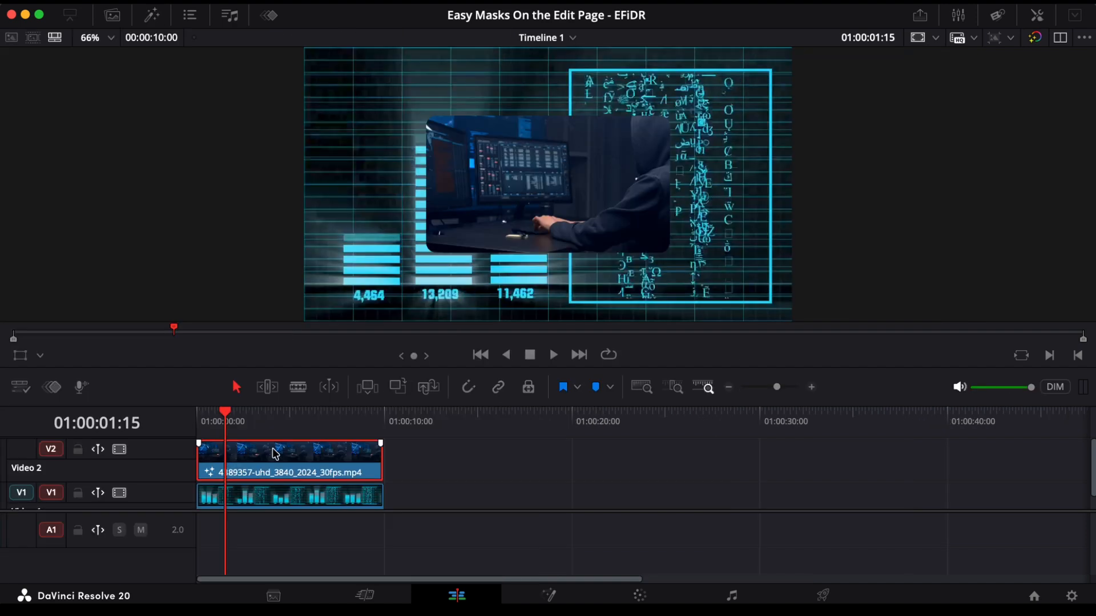
Step: Open the rectangle mask's Shape Controls in the Inspector and set its width and height to about 0.717 each
click(1038, 15)
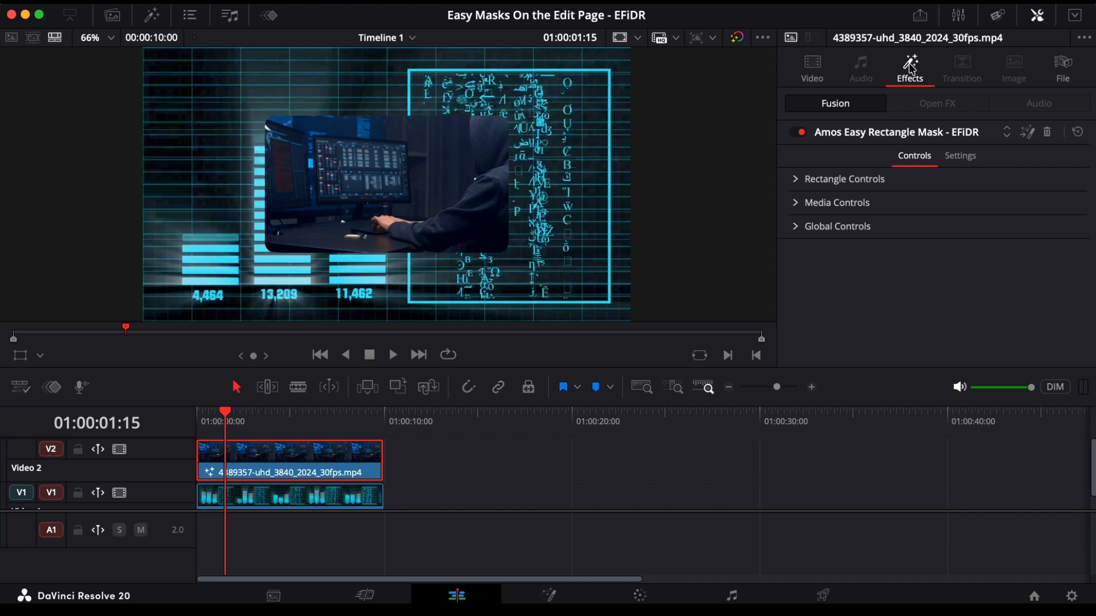
click(796, 180)
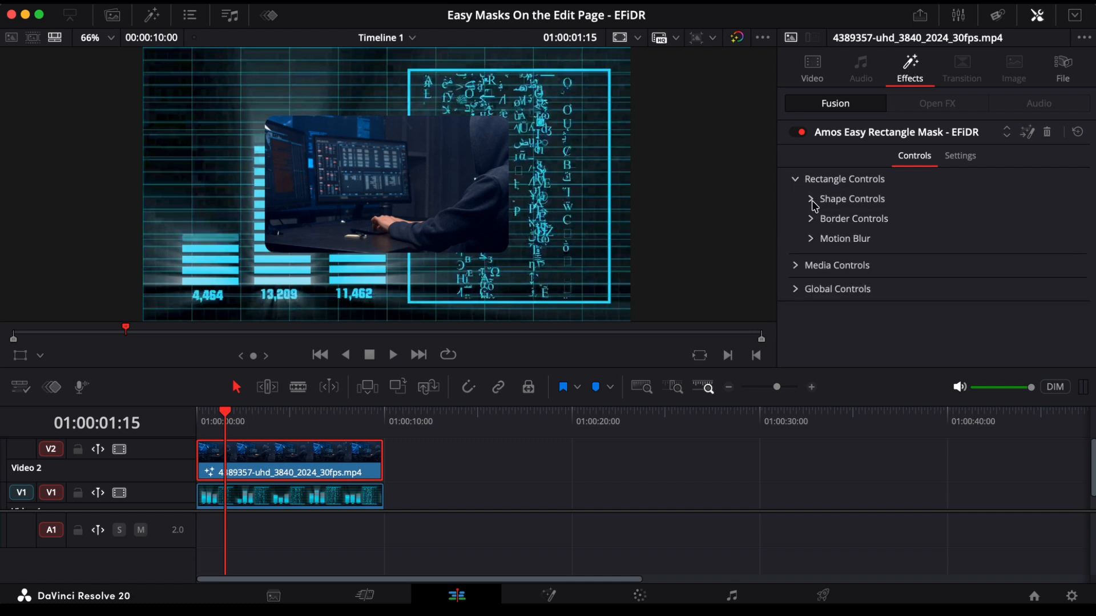
click(811, 200)
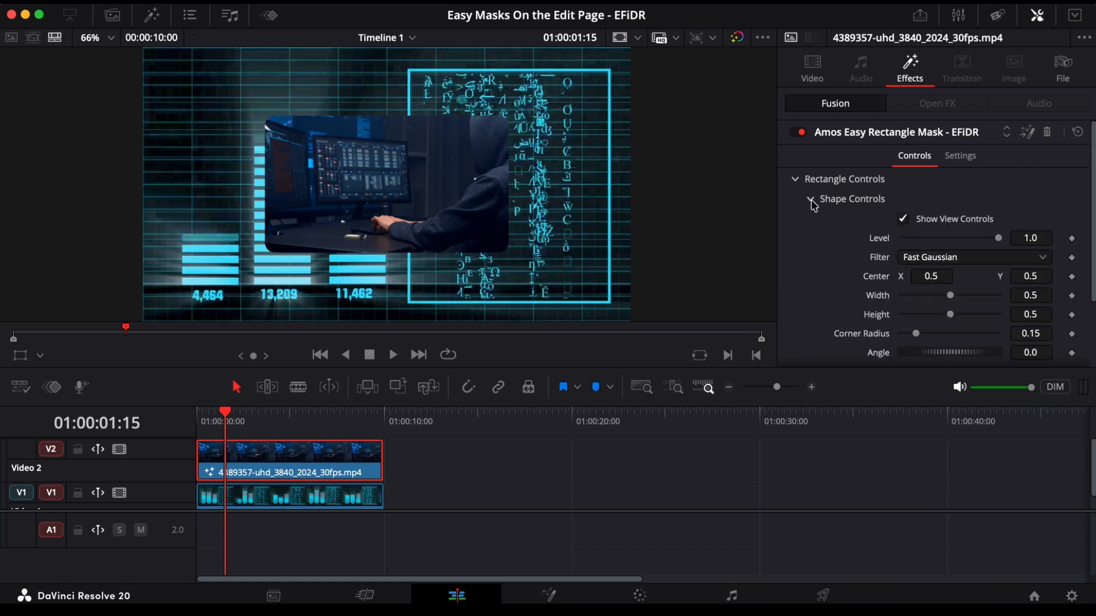
scroll(814, 206, down, 3)
mouse_move(950, 224)
mouse_down()
mouse_move(936, 221)
mouse_move(965, 224)
mouse_up()
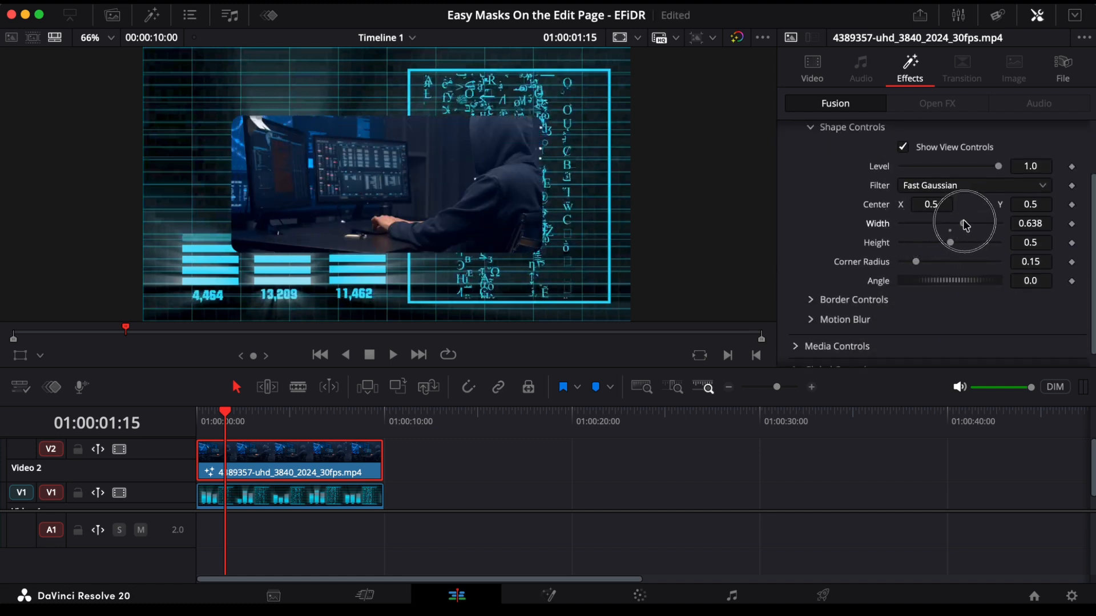
double_click(876, 224)
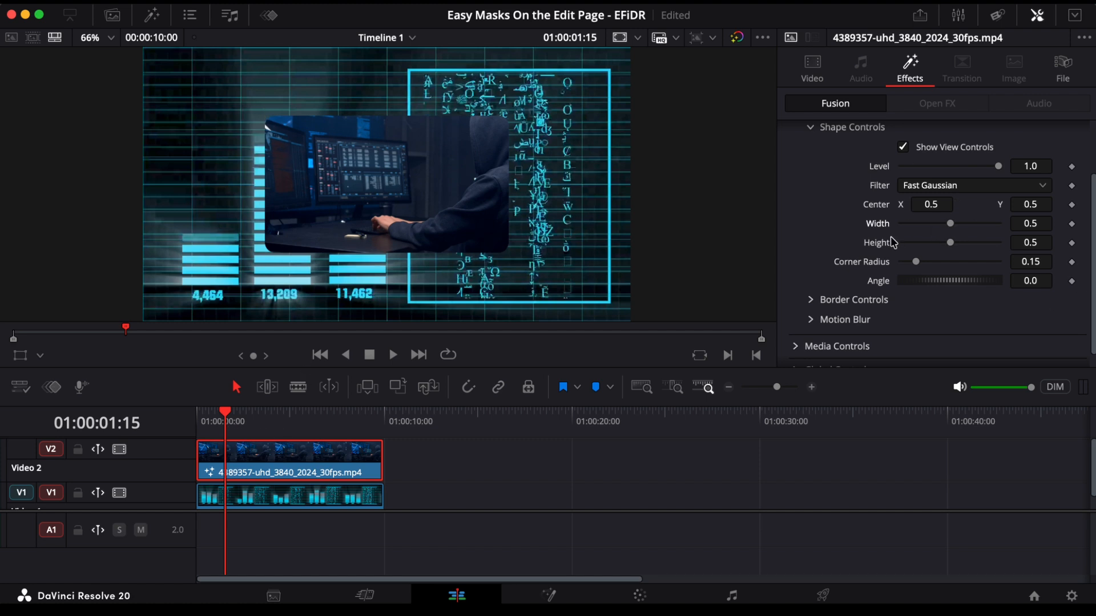
drag(950, 223, 974, 240)
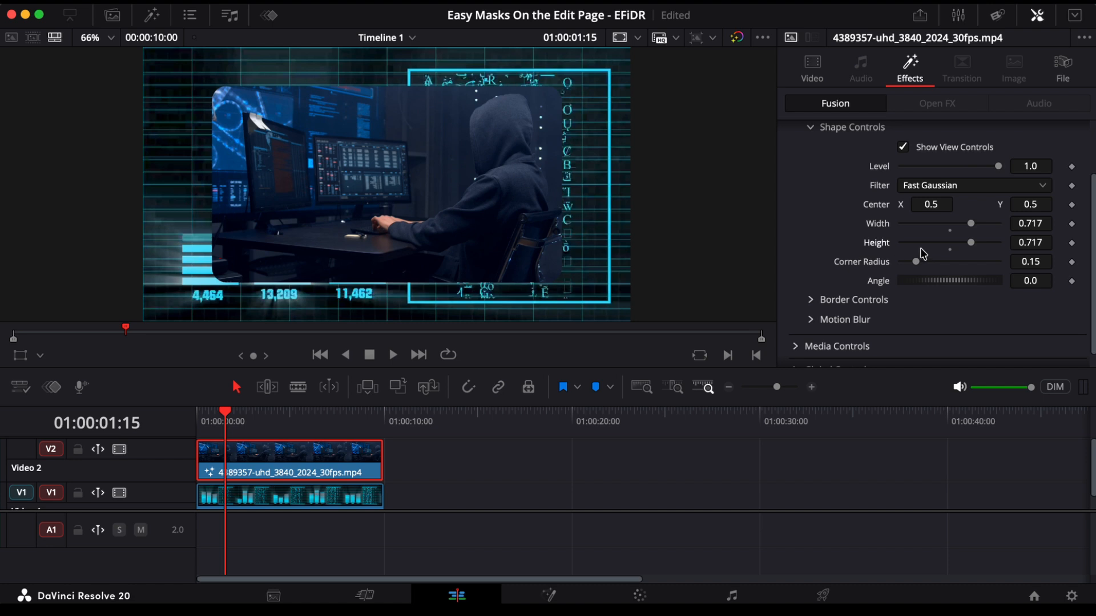
Step: Set the rectangle mask's border width to about 0.041, keeping the soft edge at 0.0
click(811, 299)
scroll(901, 230, down, 3)
mouse_move(951, 240)
mouse_down()
mouse_move(932, 237)
mouse_move(970, 229)
mouse_move(937, 235)
mouse_move(960, 237)
mouse_up()
drag(902, 218, 856, 211)
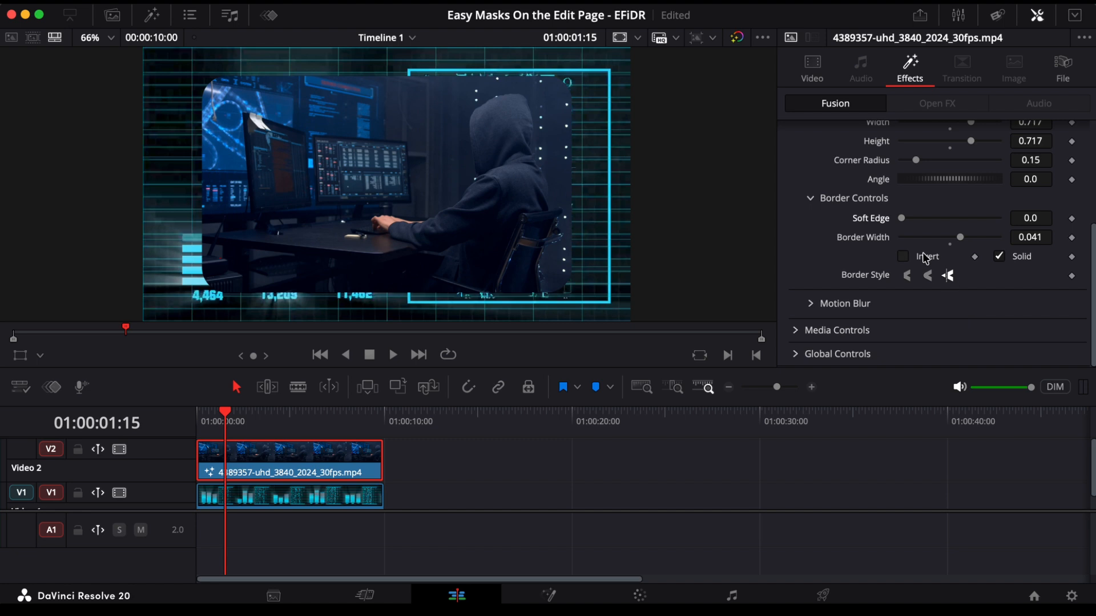
Step: Reshape the rectangle mask to a width of about 0.449 and a height of about 0.677
scroll(874, 242, up, 2)
mouse_move(972, 178)
mouse_down()
mouse_move(946, 177)
mouse_move(967, 196)
mouse_up()
scroll(942, 244, down, 2)
scroll(942, 240, up, 2)
scroll(938, 234, down, 2)
scroll(938, 234, up, 2)
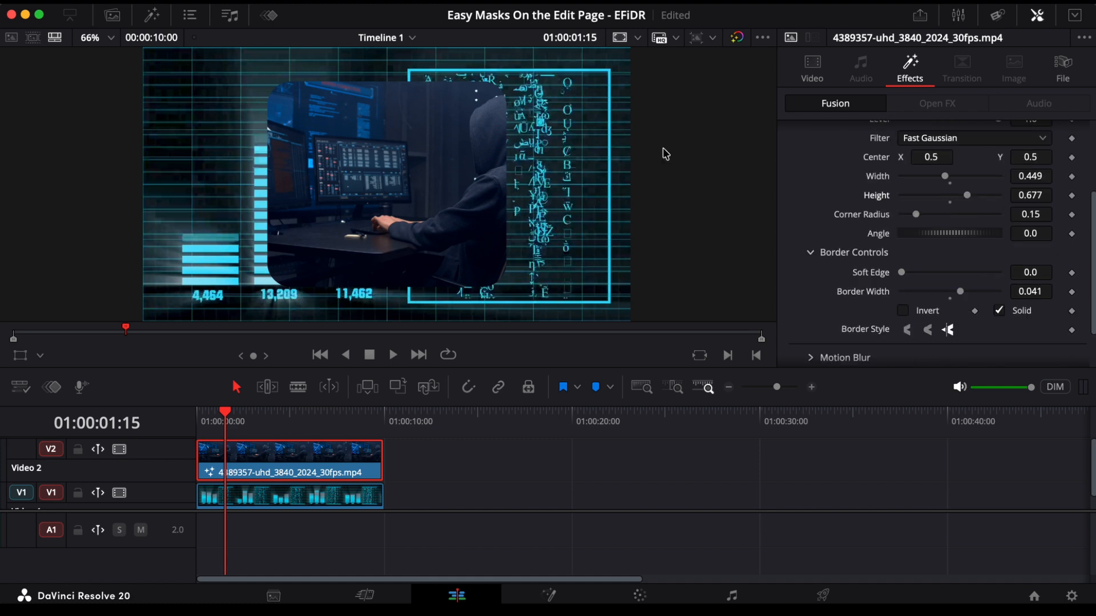
Step: Move the rectangle mask's center to the right to frame the hooded figure, and expand the effect's Media Controls
scroll(944, 247, down, 1)
scroll(944, 247, down, 1)
scroll(944, 246, up, 3)
scroll(944, 246, up, 1)
scroll(944, 246, down, 3)
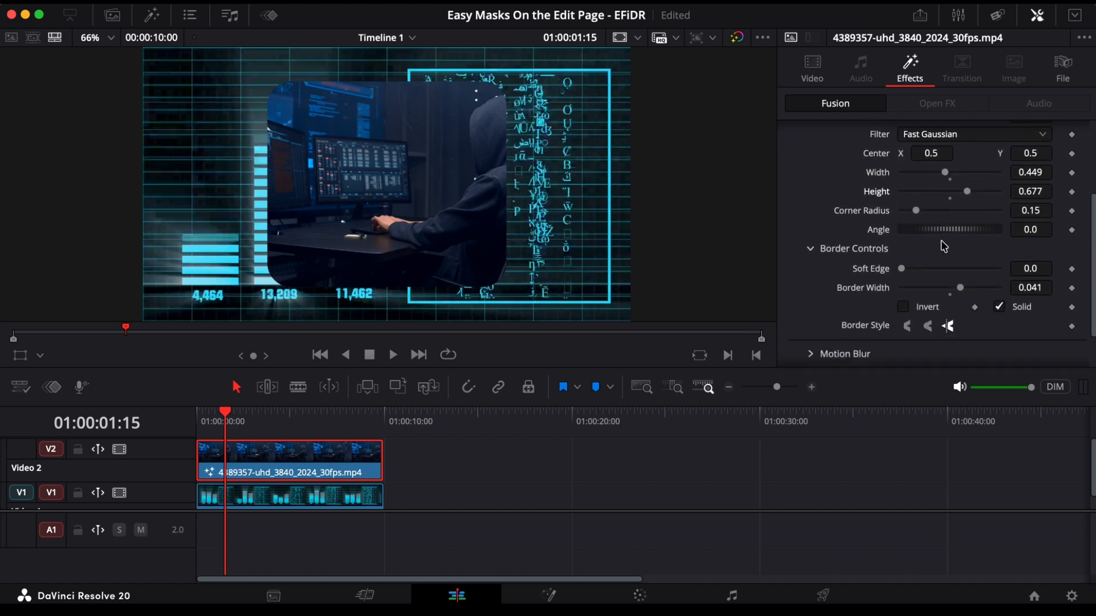
scroll(939, 235, up, 3)
drag(924, 198, 1031, 178)
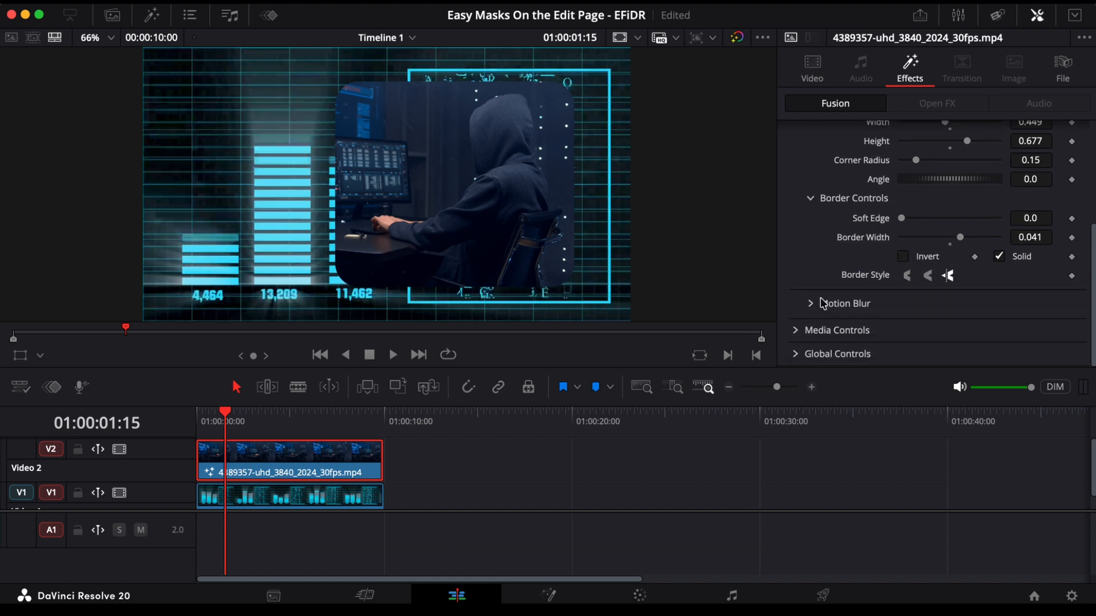
click(797, 333)
scroll(947, 327, down, 3)
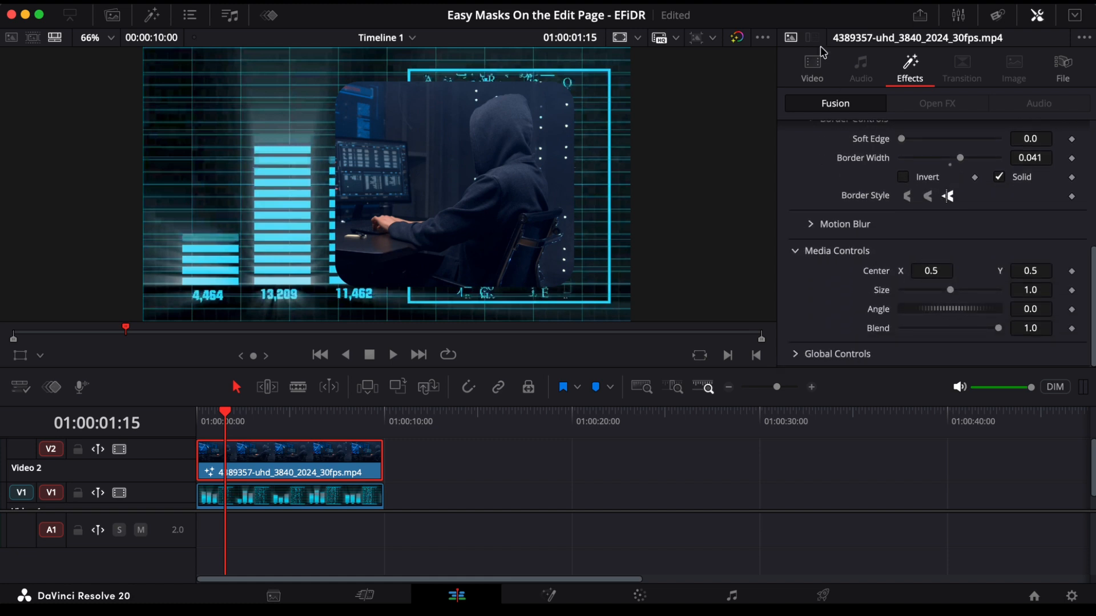
Step: Try changing the zoom and position in the clip's own Transform settings, and reset both
click(815, 71)
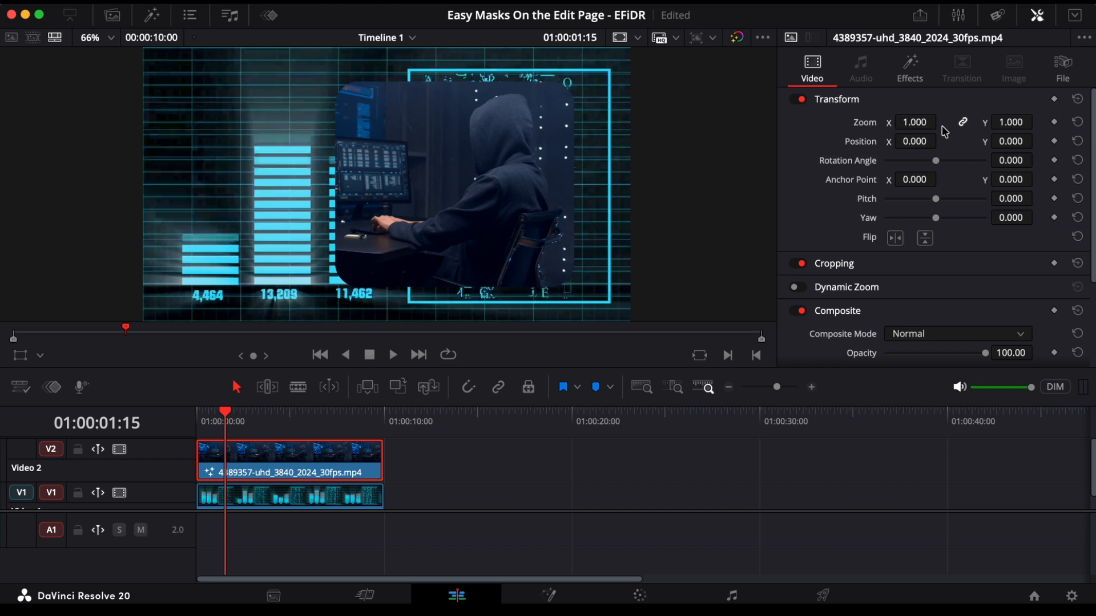
drag(914, 122, 913, 146)
double_click(863, 122)
double_click(853, 142)
click(908, 69)
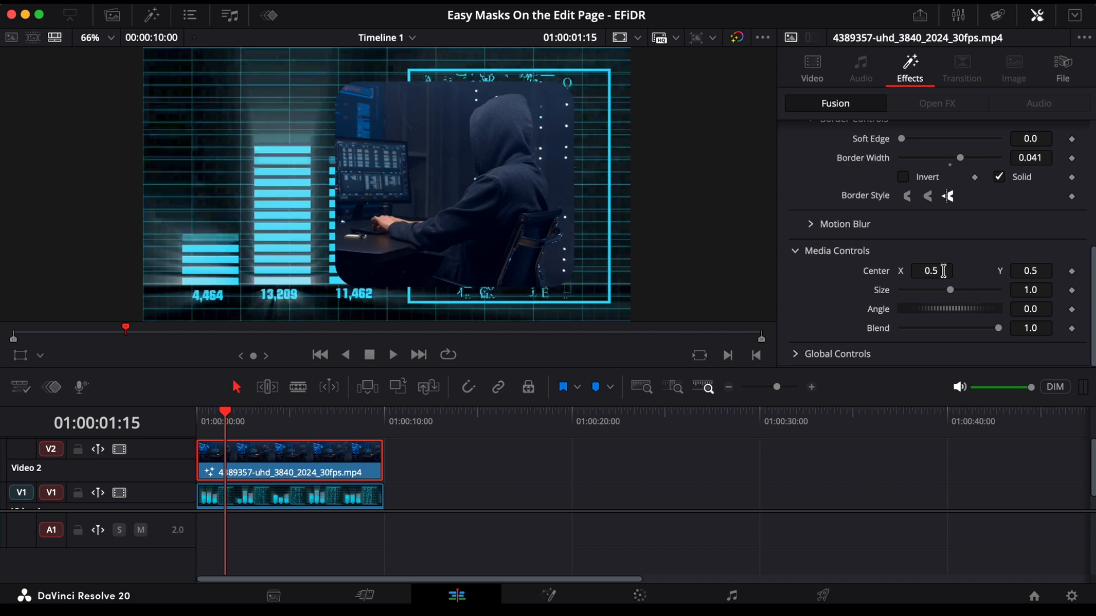
Step: Reposition the media inside the mask with size 1.06 and center X 0.421, Y 0.517
drag(950, 291, 868, 273)
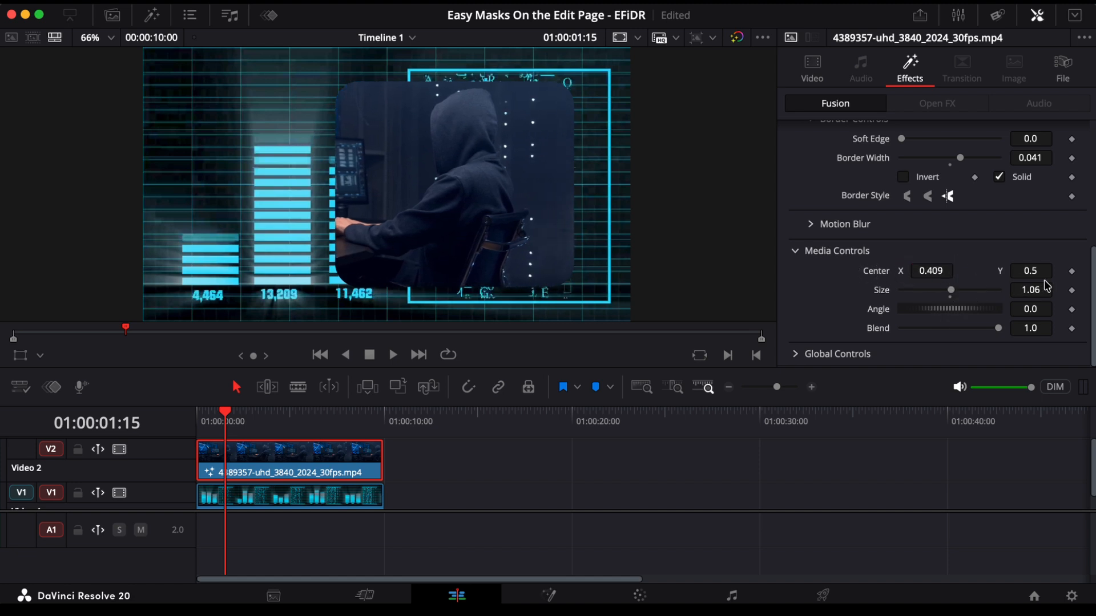
mouse_move(1026, 271)
mouse_down()
mouse_move(1043, 268)
mouse_move(1027, 272)
mouse_up()
mouse_move(931, 308)
mouse_down()
mouse_move(959, 313)
mouse_move(931, 319)
mouse_up()
click(950, 318)
mouse_move(932, 273)
mouse_down()
mouse_move(918, 277)
mouse_move(938, 275)
mouse_up()
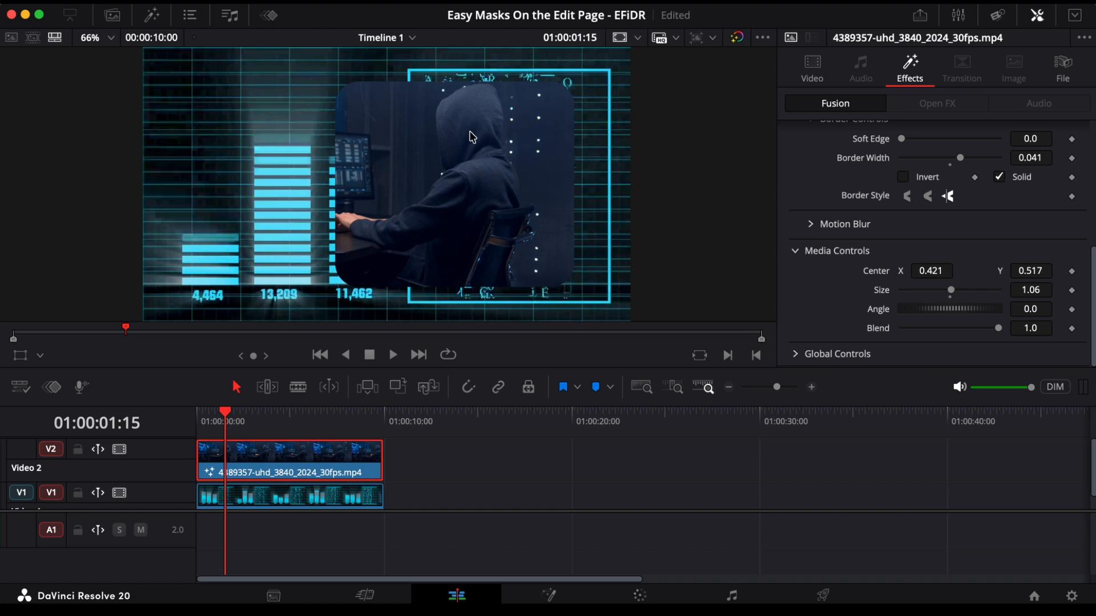
Step: In the Global Controls, move the masked picture to center X 0.128, Y 0.583 and scale it to 0.83
click(793, 357)
scroll(912, 302, down, 3)
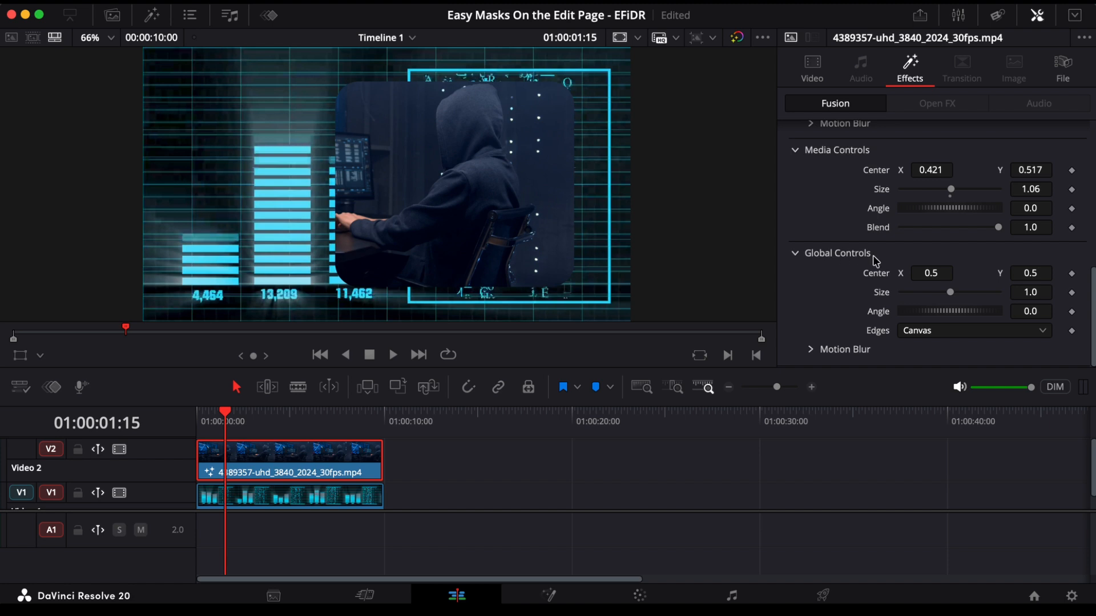
drag(937, 275, 653, 262)
drag(1031, 270, 547, 215)
mouse_move(950, 293)
mouse_down()
mouse_move(918, 293)
mouse_move(941, 296)
mouse_up()
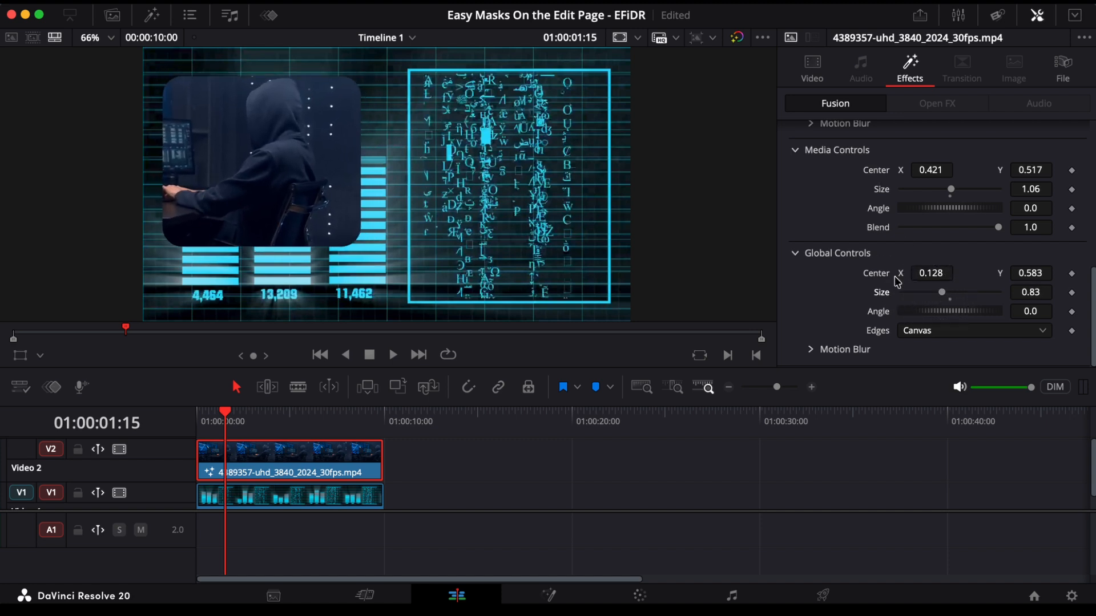
Step: Flip the clip horizontally and recenter it with media center X 0.82 and global center X 0.109, Y 0.569
click(813, 71)
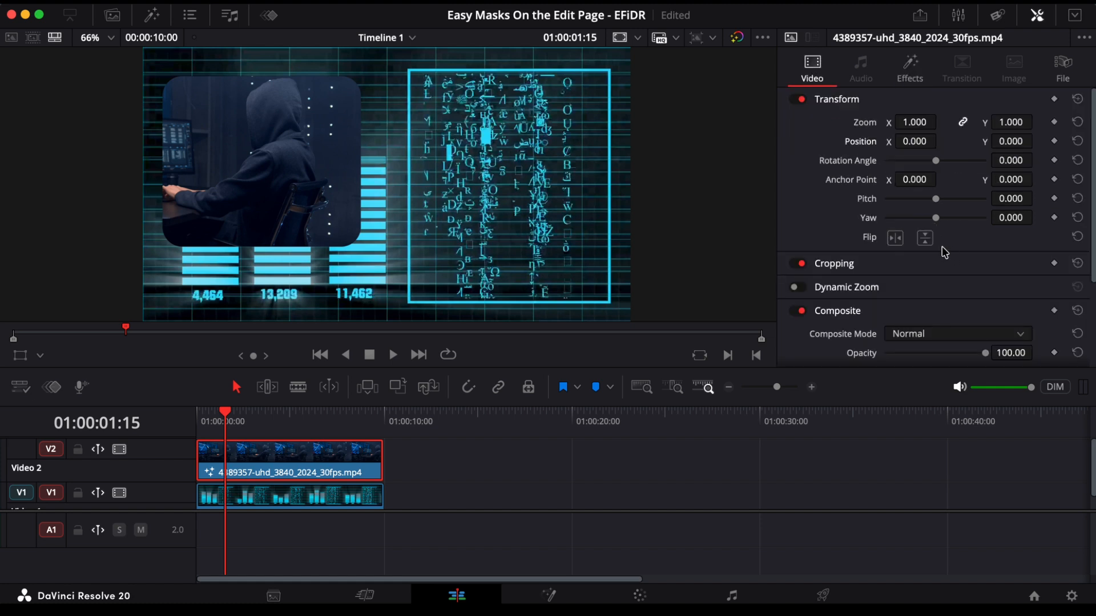
click(895, 238)
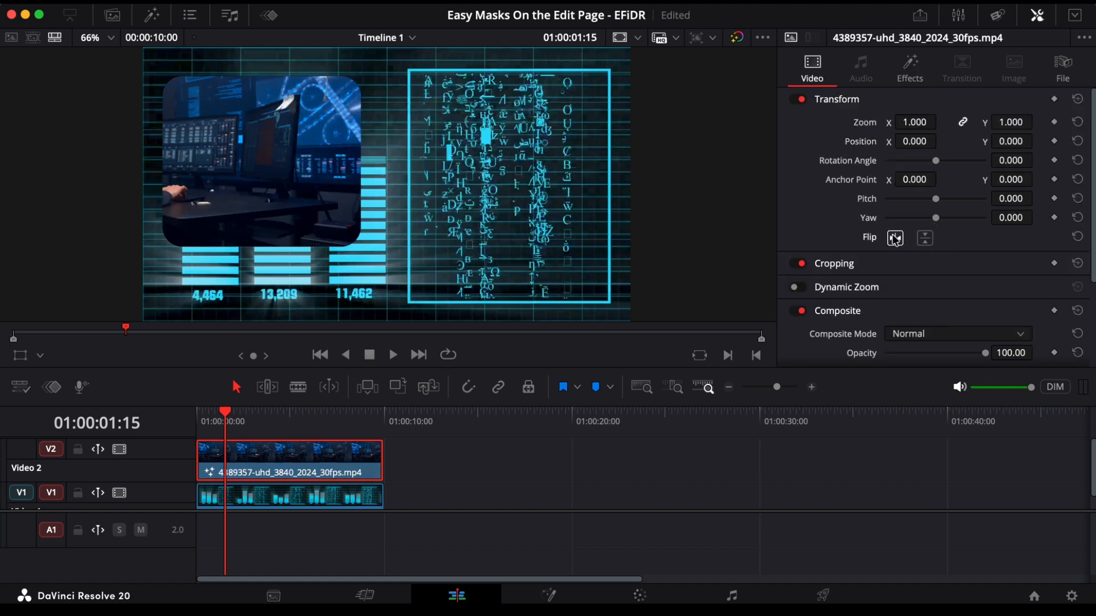
click(910, 69)
drag(597, 196, 683, 193)
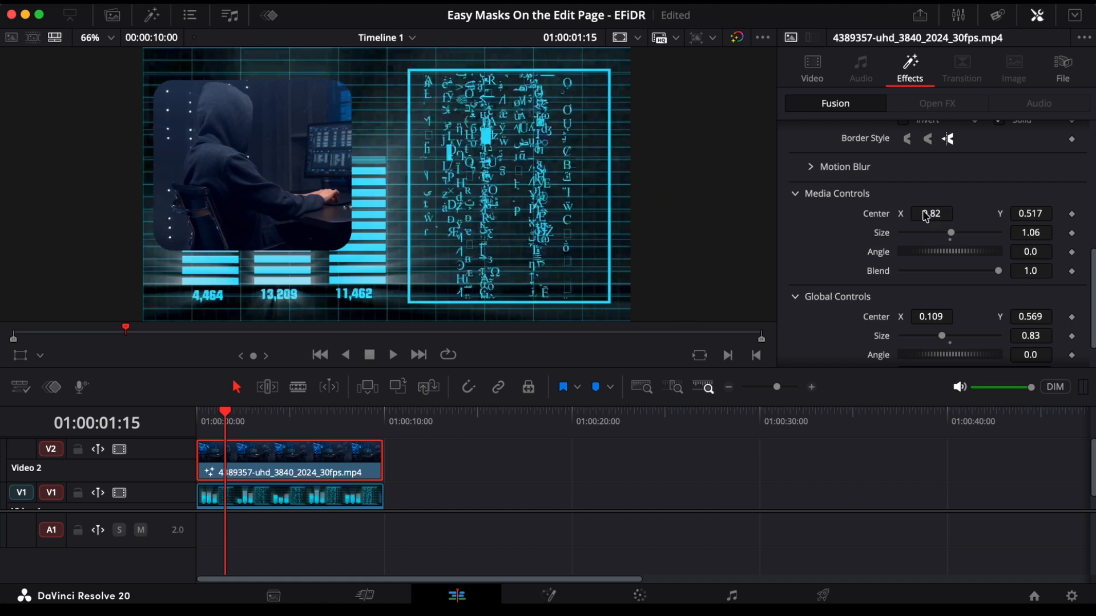
Step: Narrow the mask with height 0.591, set media size 0.86, and set global size 0.73 with center X -0.012, Y 0.66
scroll(948, 263, up, 8)
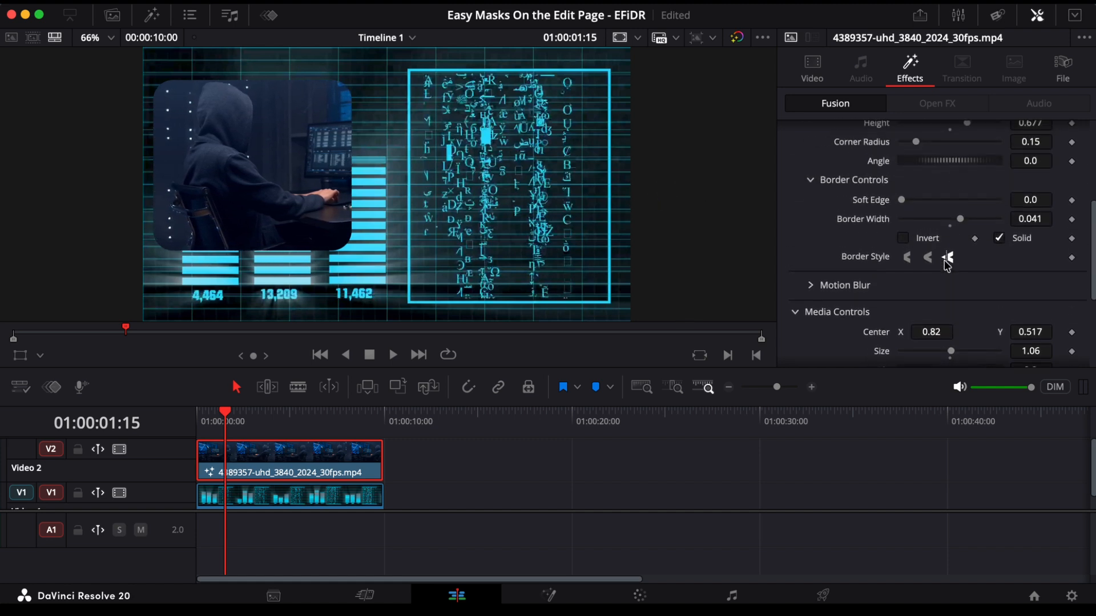
scroll(945, 259, up, 2)
scroll(946, 259, down, 2)
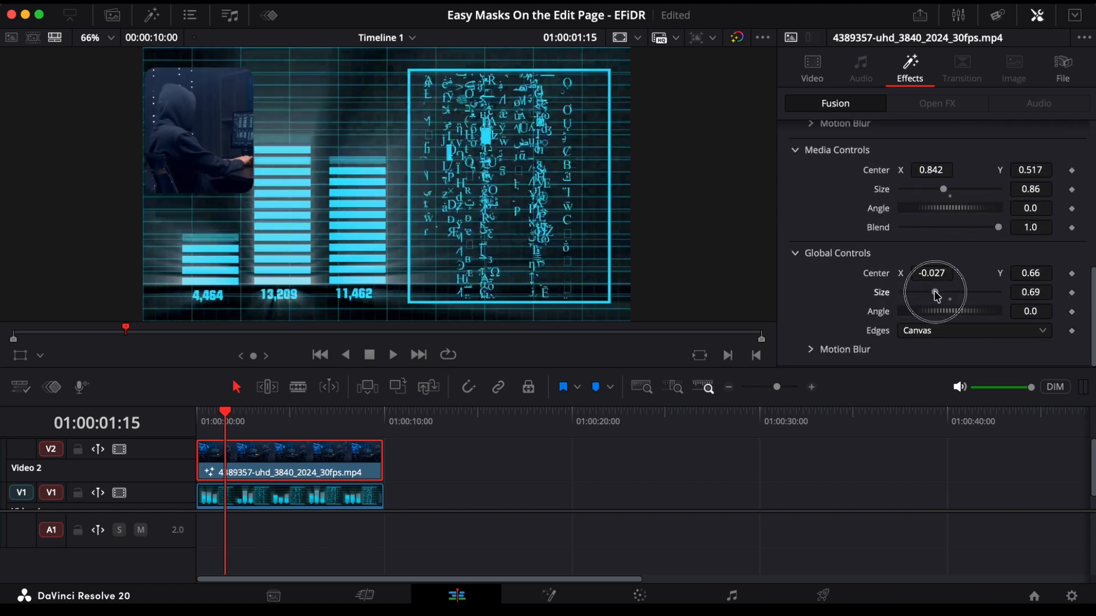
drag(932, 291, 940, 290)
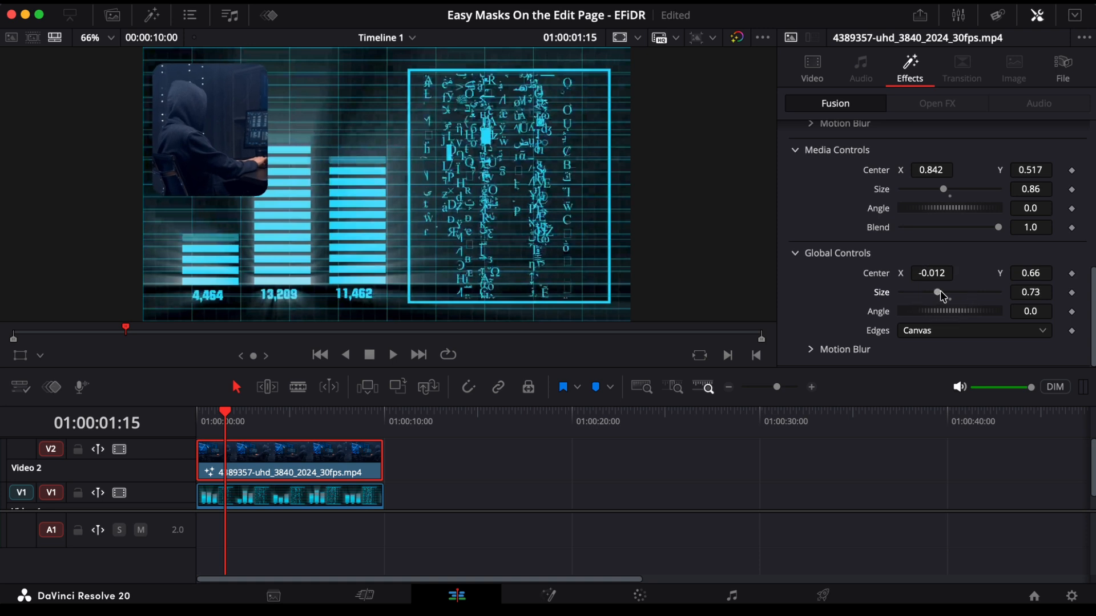
Step: Use the Fusion Overlay in the viewer to move the masked picture to about X -0.010, Y 0.69, and hide the overlay
click(40, 356)
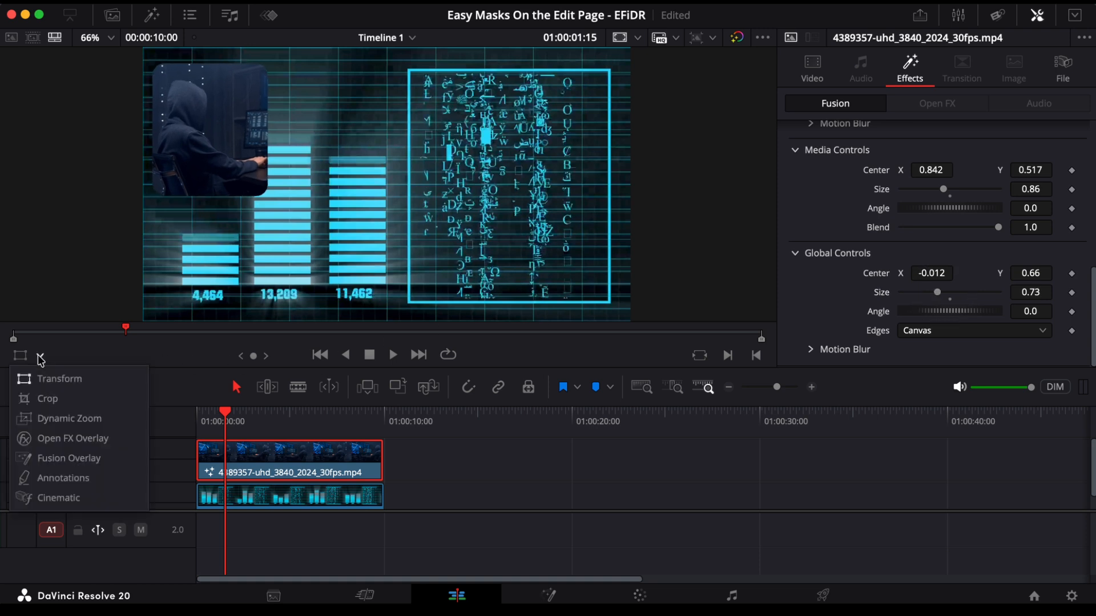
click(55, 460)
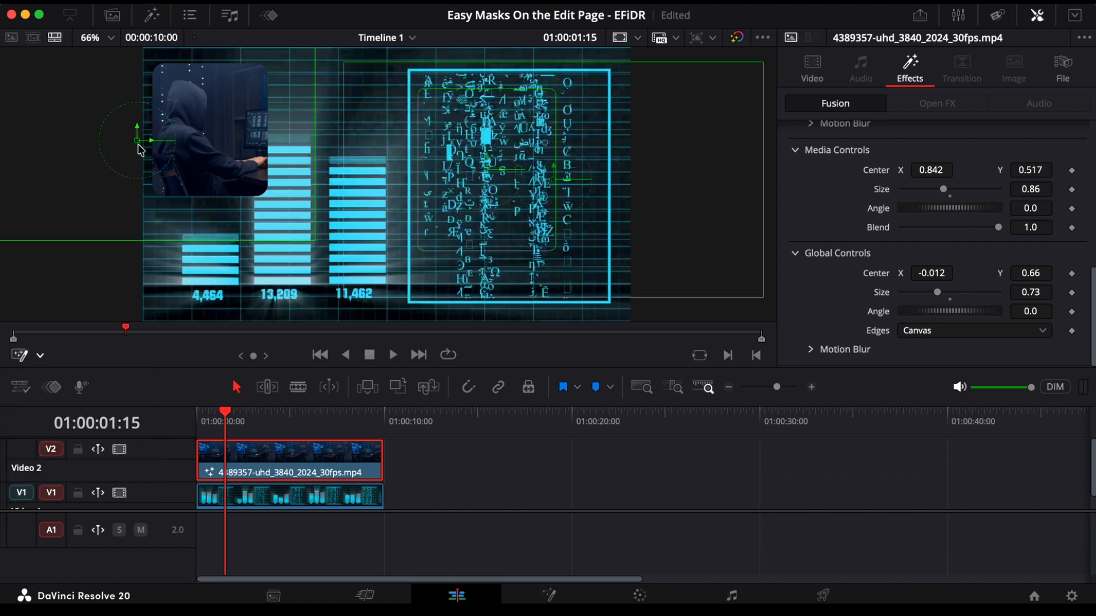
mouse_move(135, 141)
mouse_down()
mouse_move(166, 139)
mouse_move(165, 150)
mouse_move(138, 136)
mouse_up()
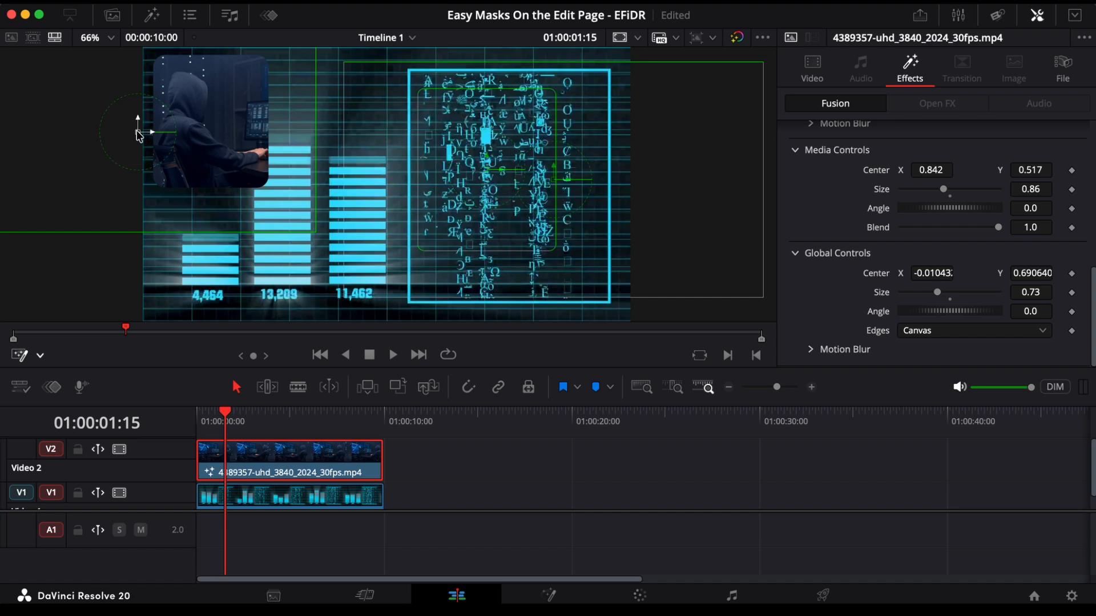
click(203, 421)
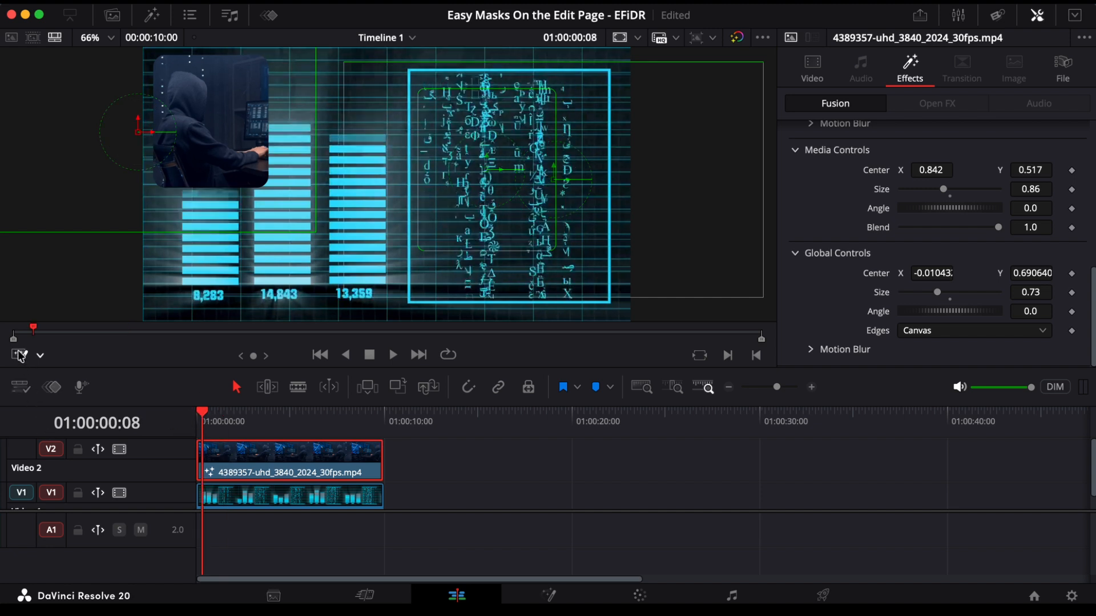
click(20, 355)
Step: Play the timeline from the beginning to review the masked clip over the background
click(200, 433)
key(space)
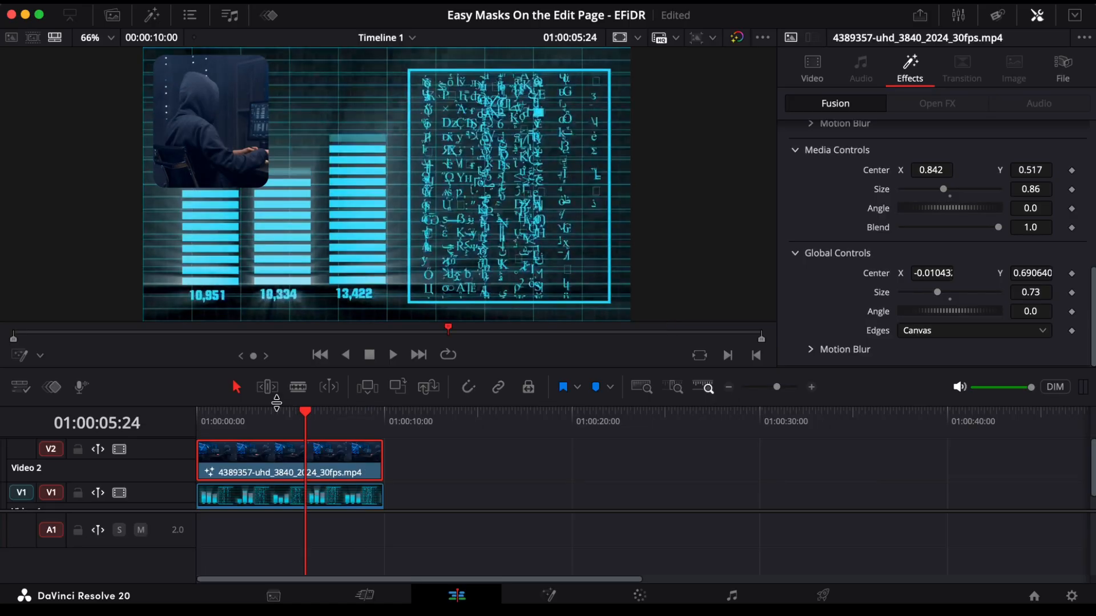
drag(307, 417, 186, 412)
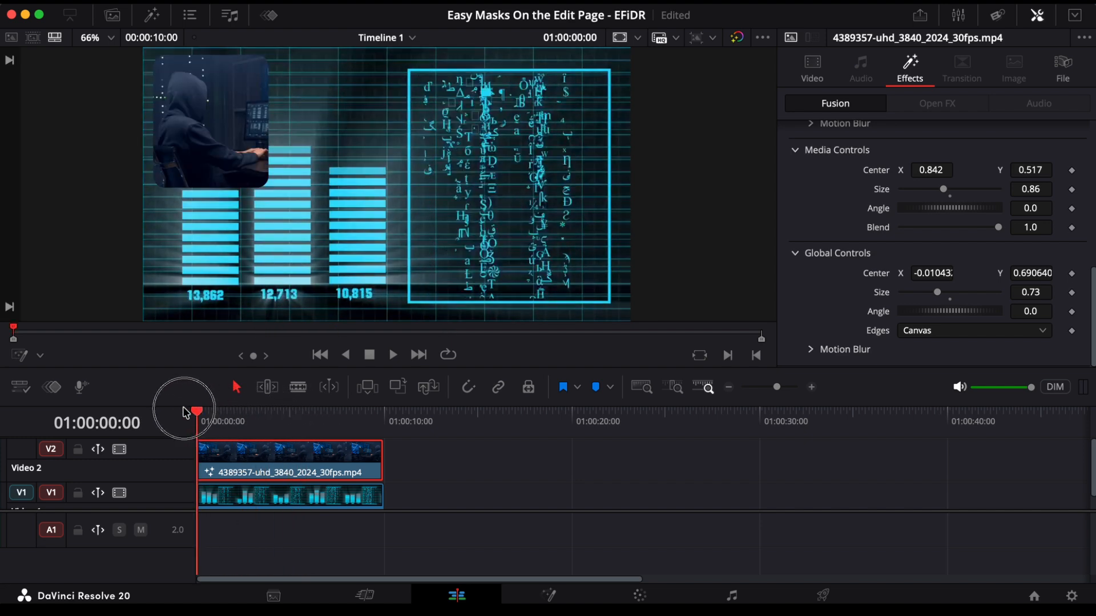
key(space)
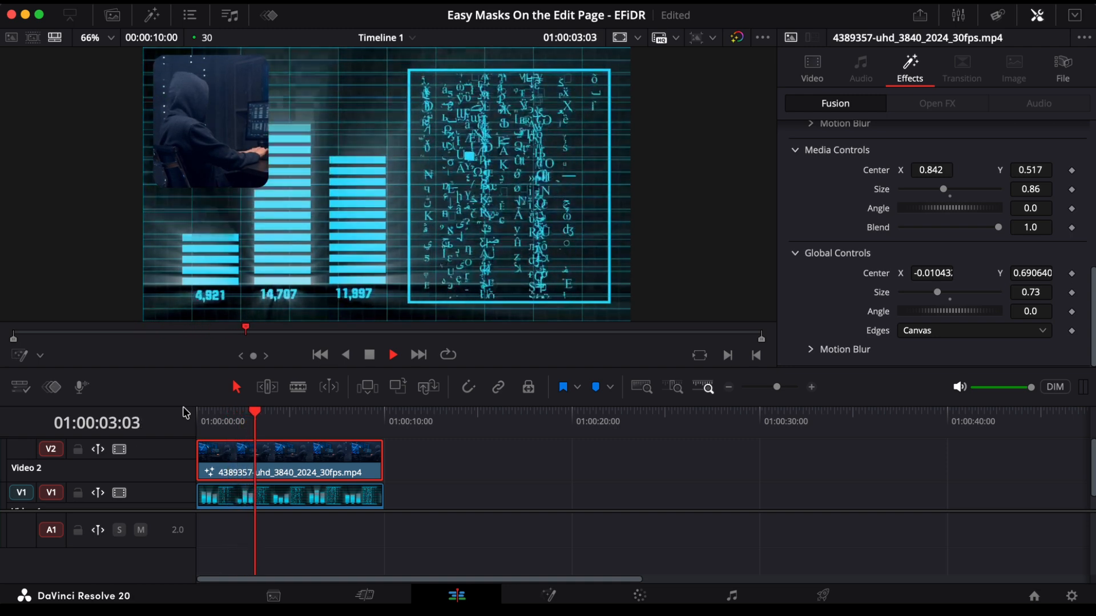
Step: Pause at 01:00:04:04 and add keyframes for the rectangle mask's center, width, height and border width
key(space)
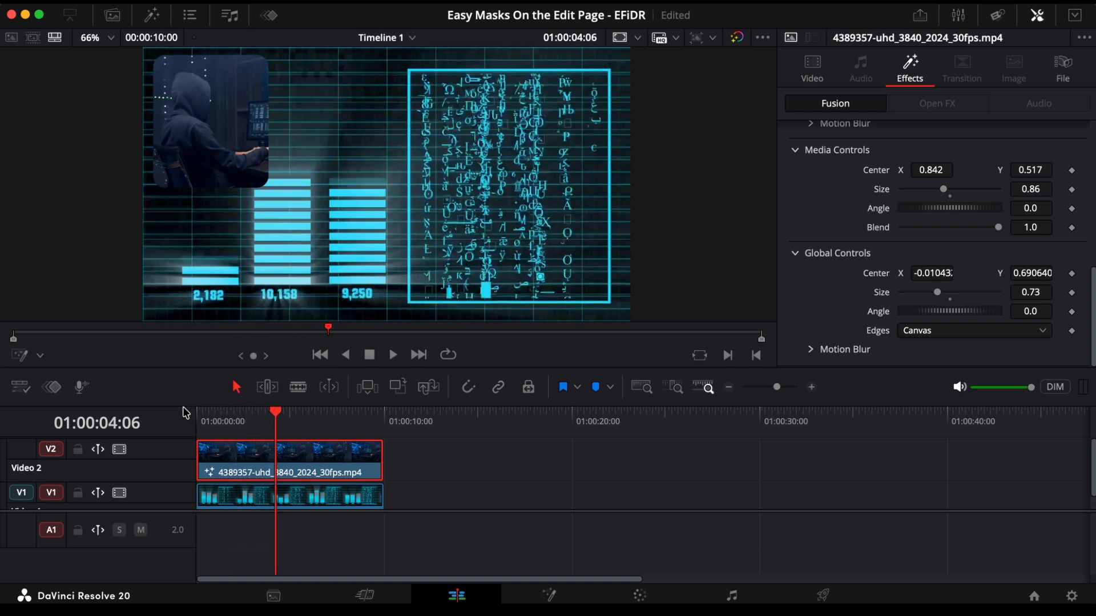
key(Left)
key(Left)
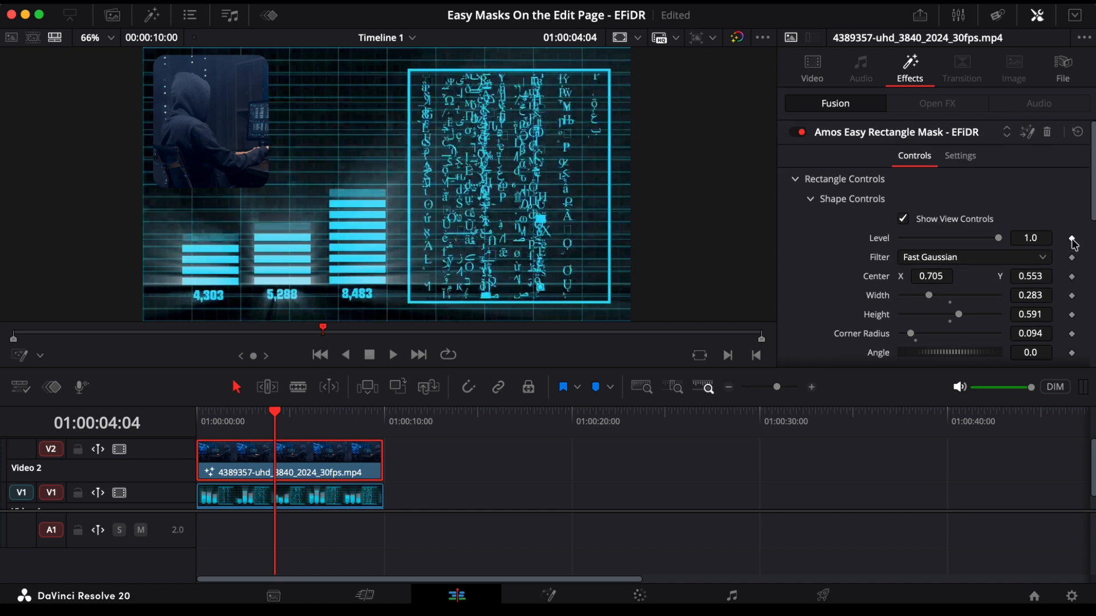
click(1071, 239)
click(1071, 258)
click(1071, 277)
click(1072, 296)
scroll(1072, 286, down, 3)
click(1071, 248)
click(1072, 266)
scroll(1076, 271, down, 2)
click(1072, 221)
scroll(1073, 181, up, 1)
click(1072, 147)
click(1072, 166)
Step: Add keyframes at 01:00:04:04 for the center and size in both the Media Controls and the Global Controls
scroll(1092, 254, down, 4)
scroll(1093, 262, down, 2)
double_click(873, 194)
key(super+z)
scroll(1071, 196, down, 4)
click(1072, 192)
click(1071, 211)
scroll(1072, 228, down, 1)
click(1071, 274)
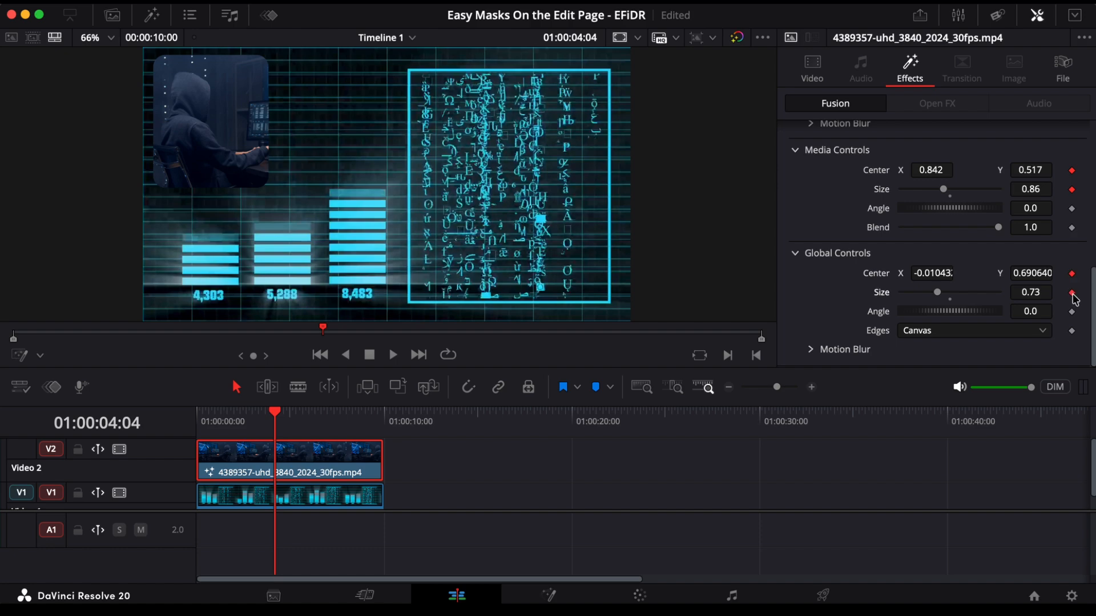
Step: Move the playhead to 01:00:06:06 and enlarge the rectangle mask to full frame, with width about 1.08 and height about 1.085
key(space)
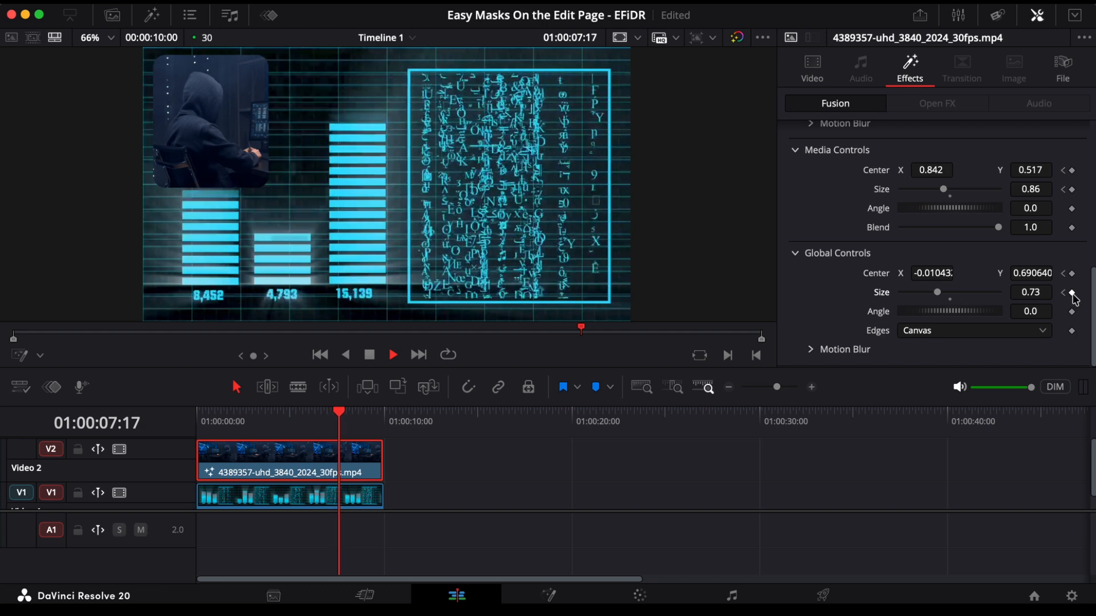
key(space)
drag(343, 421, 313, 421)
drag(505, 124, 654, 38)
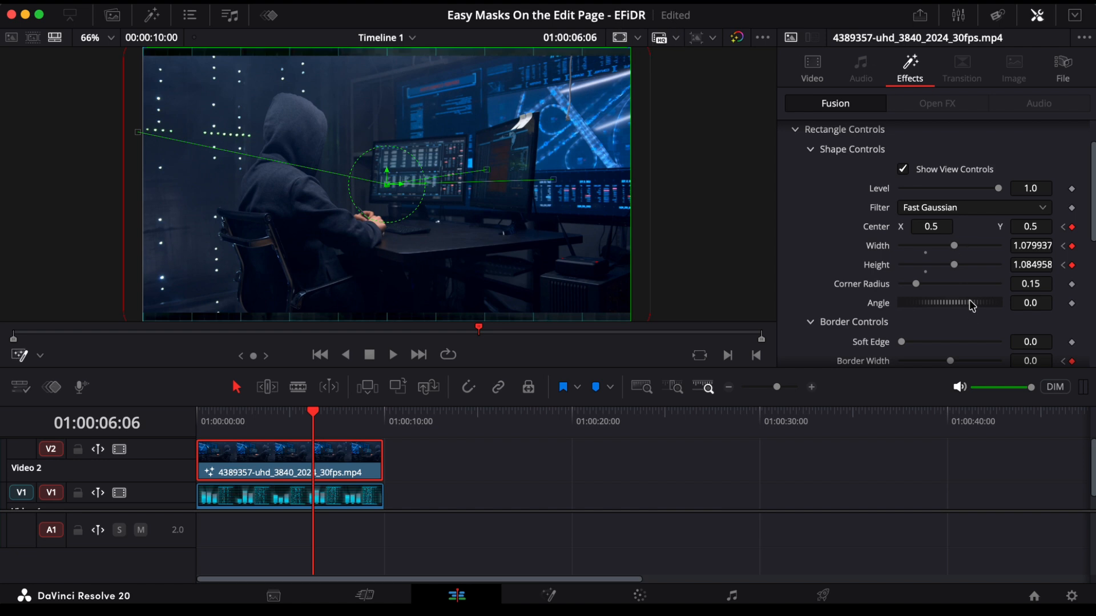
scroll(973, 315, down, 8)
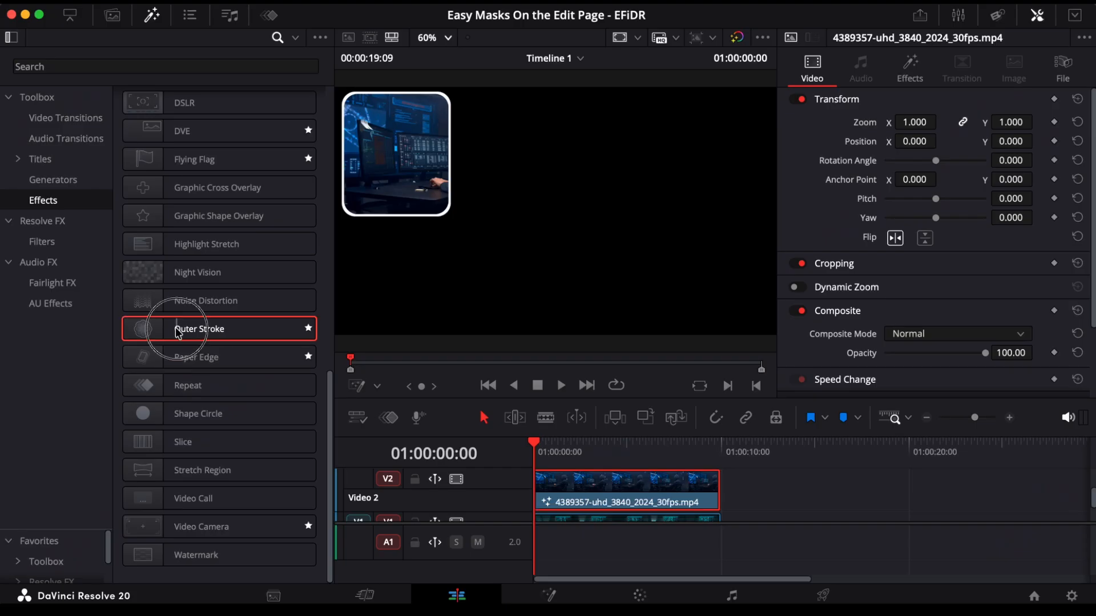
Step: Apply the Outer Stroke effect to the masked clip on Video 2 and set its border width to 0.0011
mouse_move(309, 329)
mouse_down()
mouse_move(380, 320)
mouse_move(597, 488)
mouse_move(577, 496)
mouse_move(588, 498)
mouse_up()
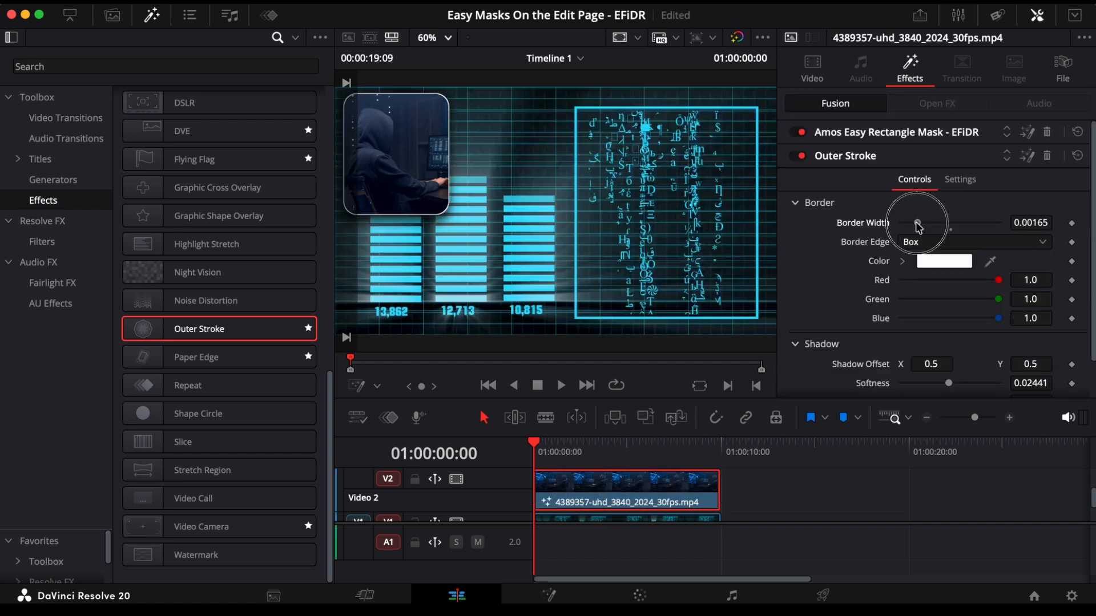
drag(917, 226, 912, 227)
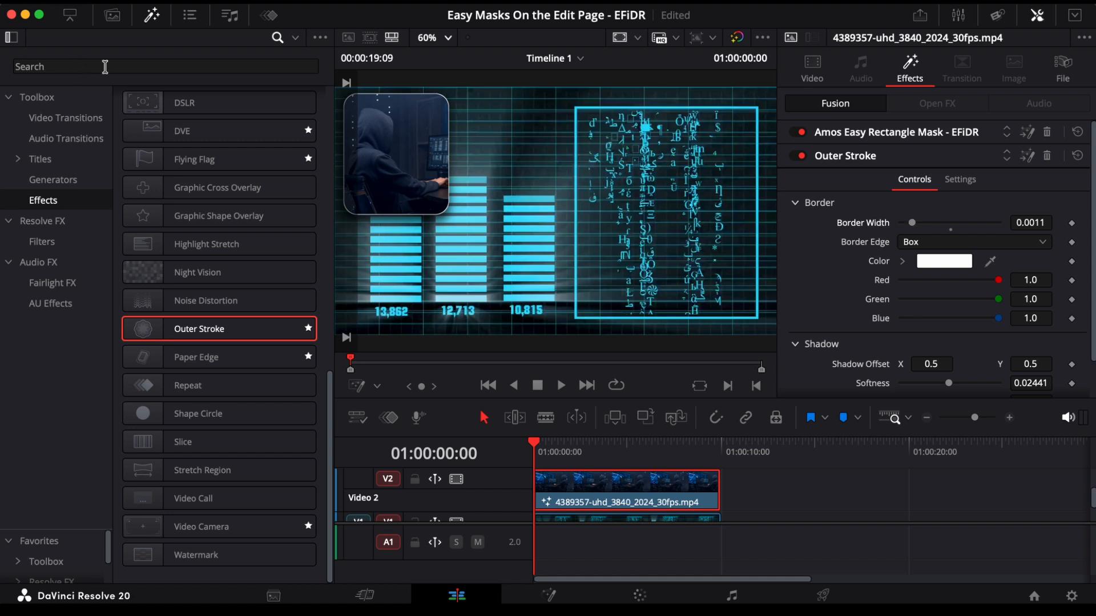
click(297, 39)
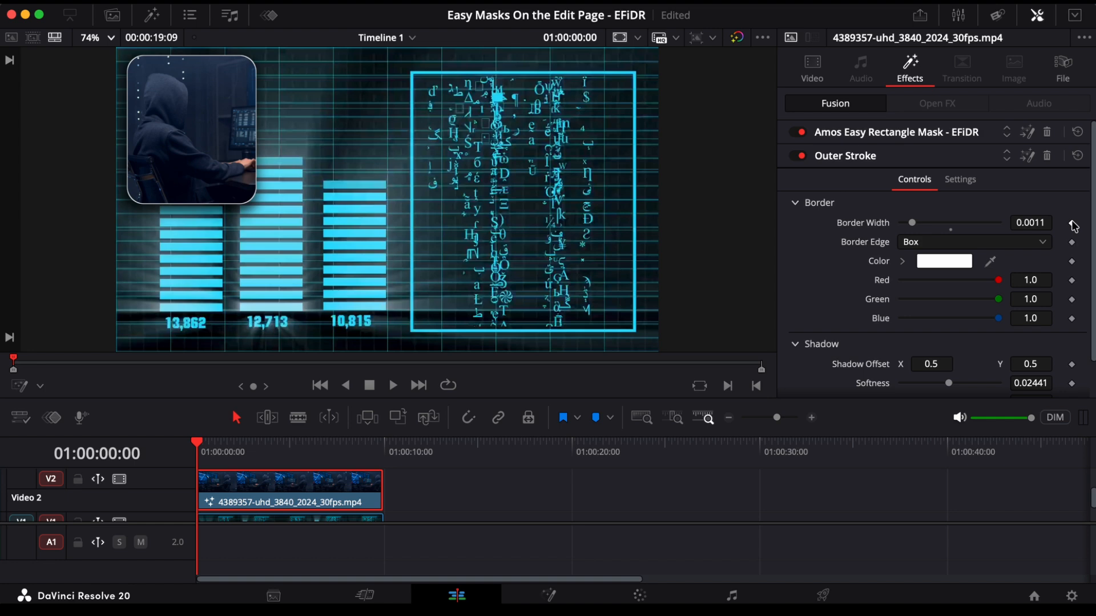
Step: Play to where the mask starts expanding, step back to 01:00:04:08, and add an Outer Stroke border width keyframe
key(space)
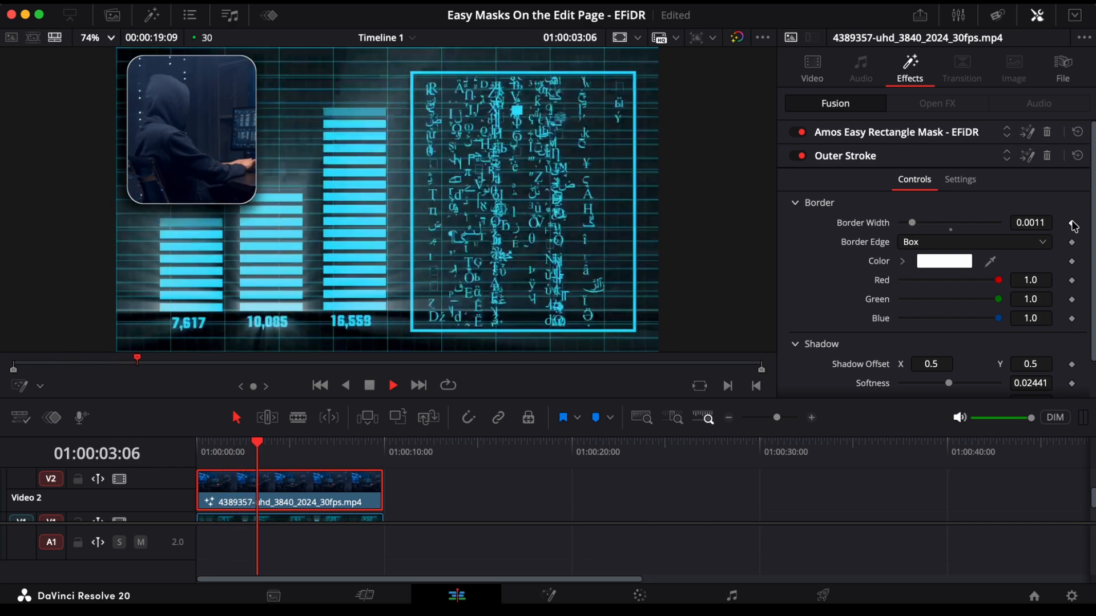
key(space)
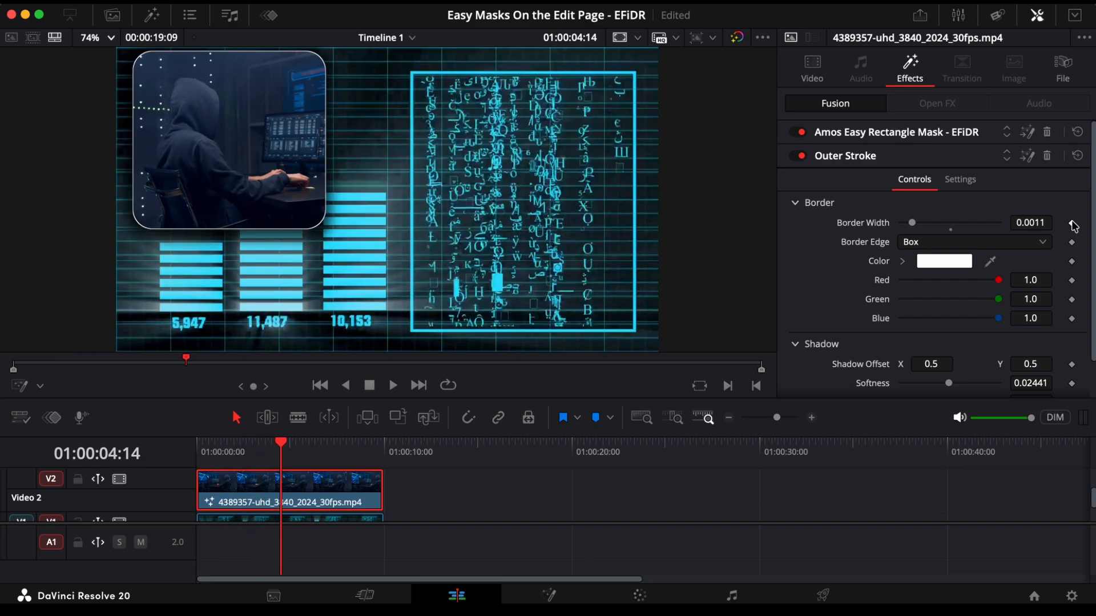
key(Left)
key(Left)
key(Left)
key(Left)
key(Left)
key(Left)
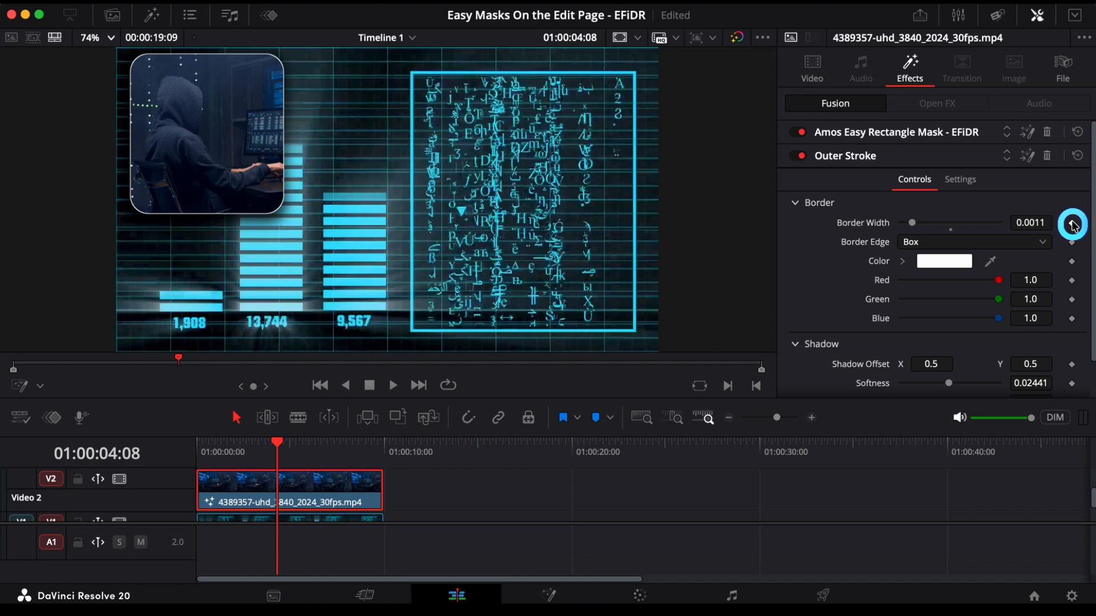
Step: Keyframe the Outer Stroke border width at 01:00:04:07, and set it to 0.0 at 01:00:04:08
click(246, 444)
key(space)
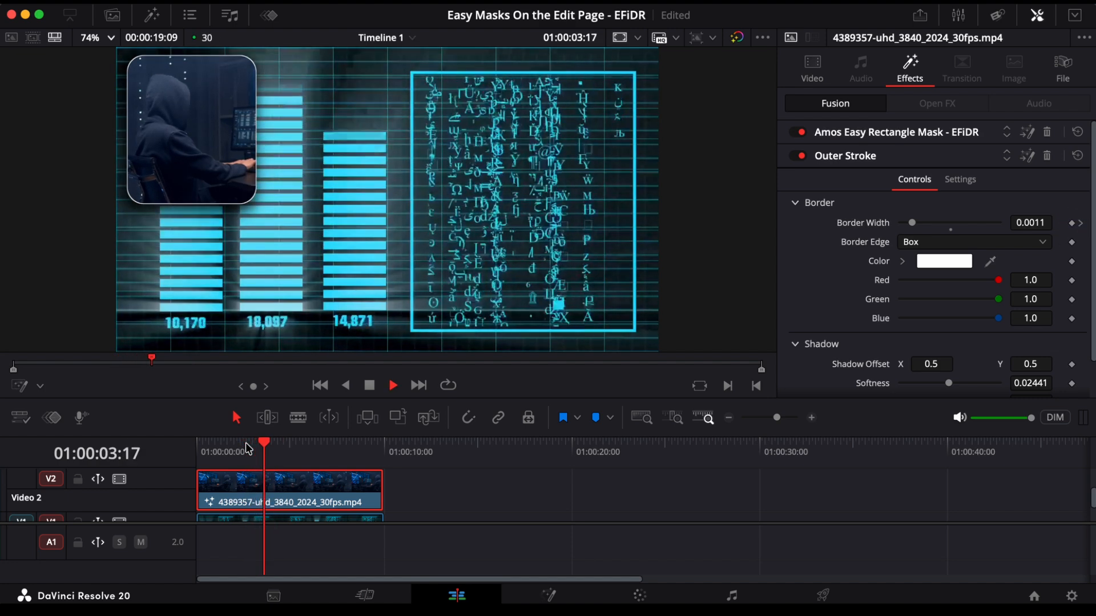
key(space)
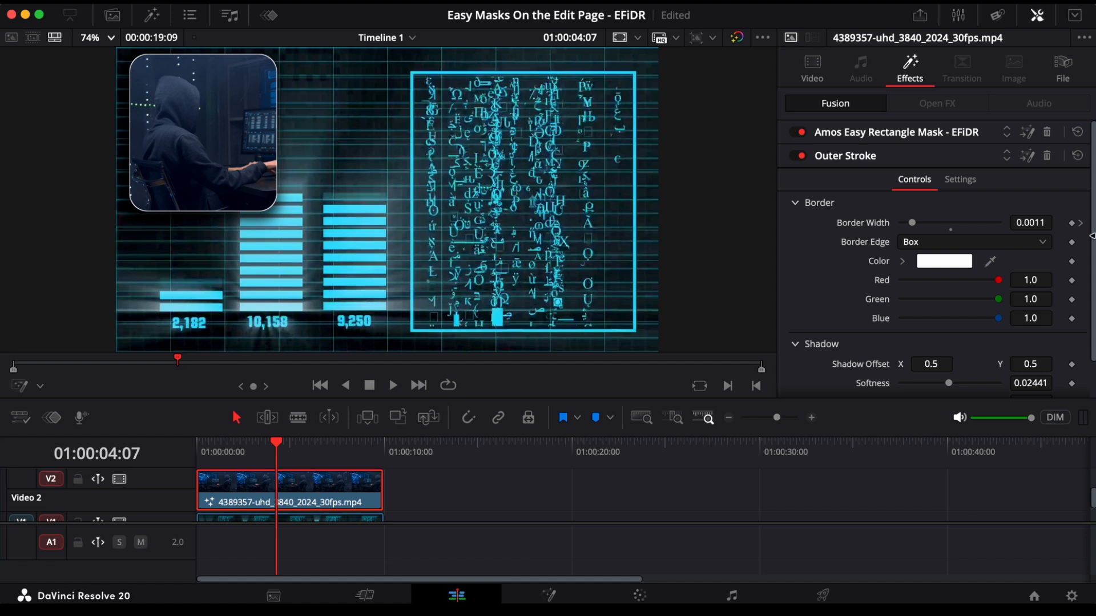
click(1072, 225)
key(Right)
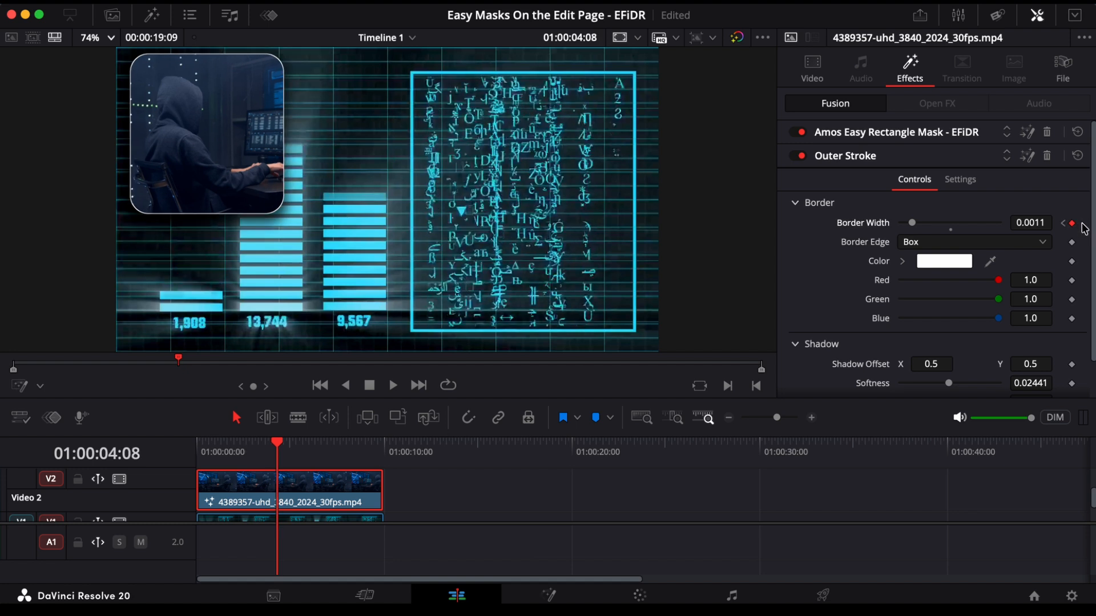
drag(914, 221, 827, 257)
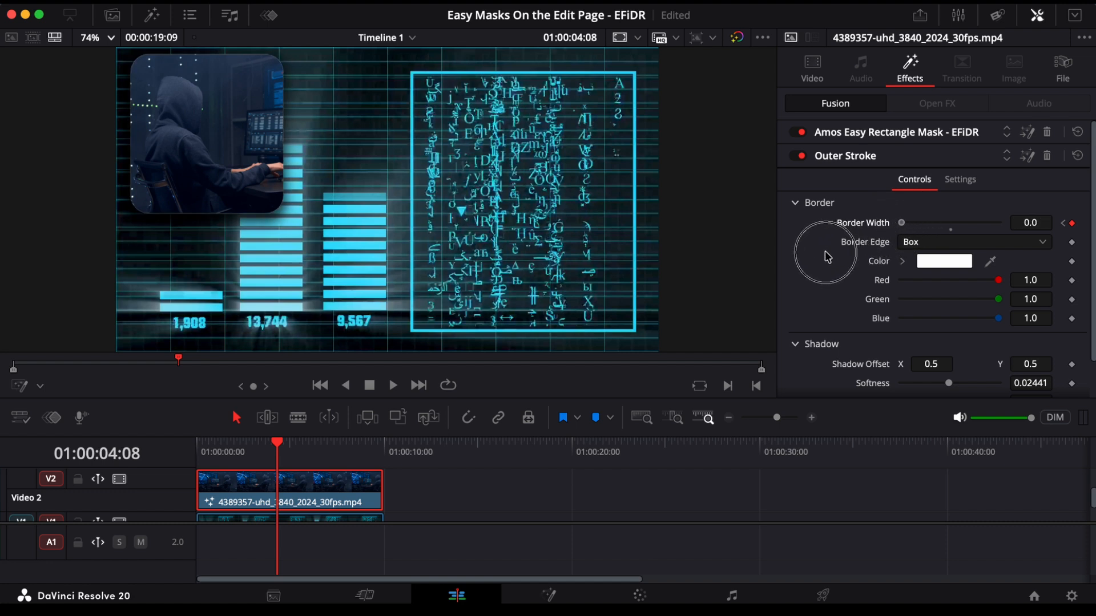